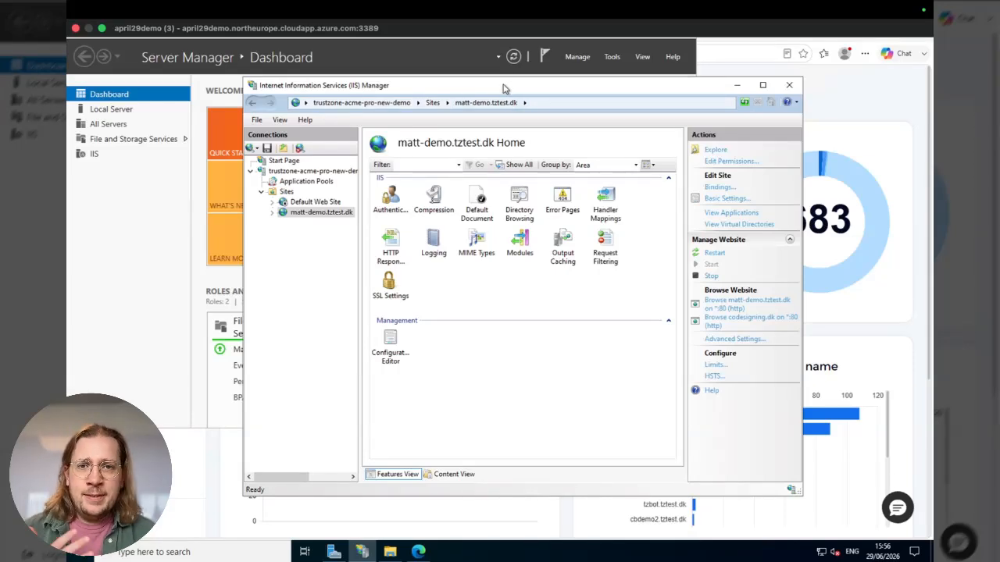
Inspect the site bindings of matt-demo.tztest.dk in IIS Manager, widening the host name column to read the full names
drag(503, 88, 571, 103)
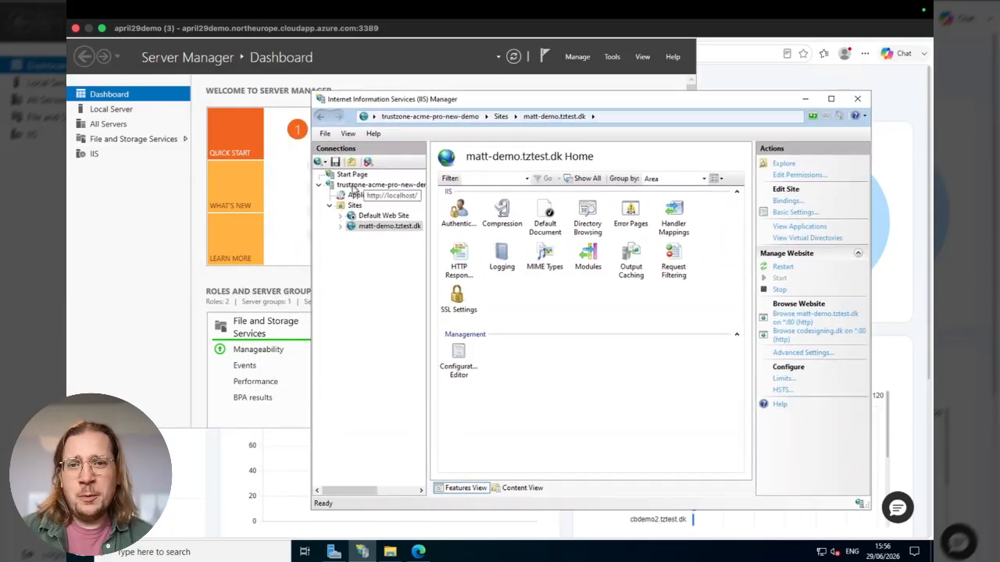
click(381, 228)
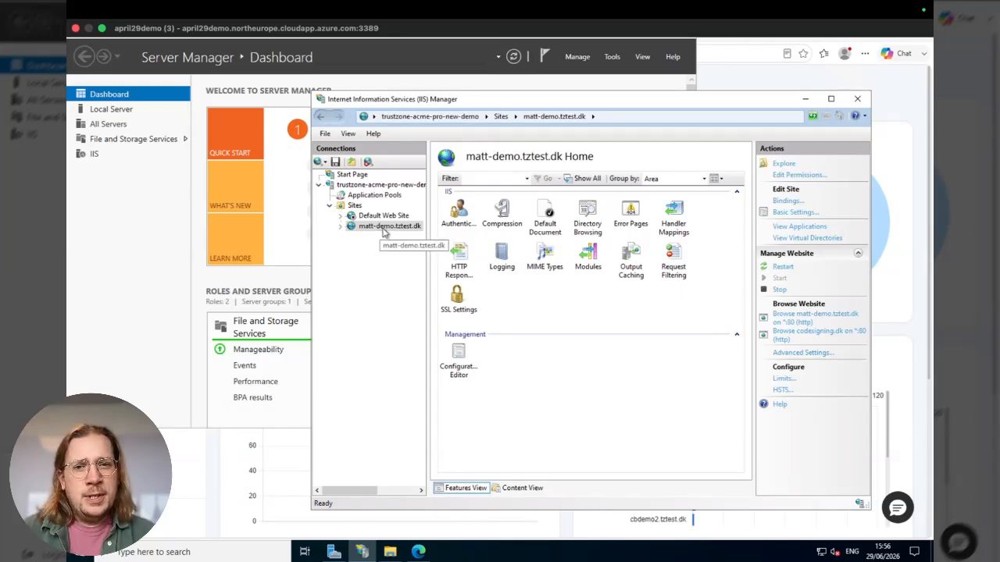
click(789, 202)
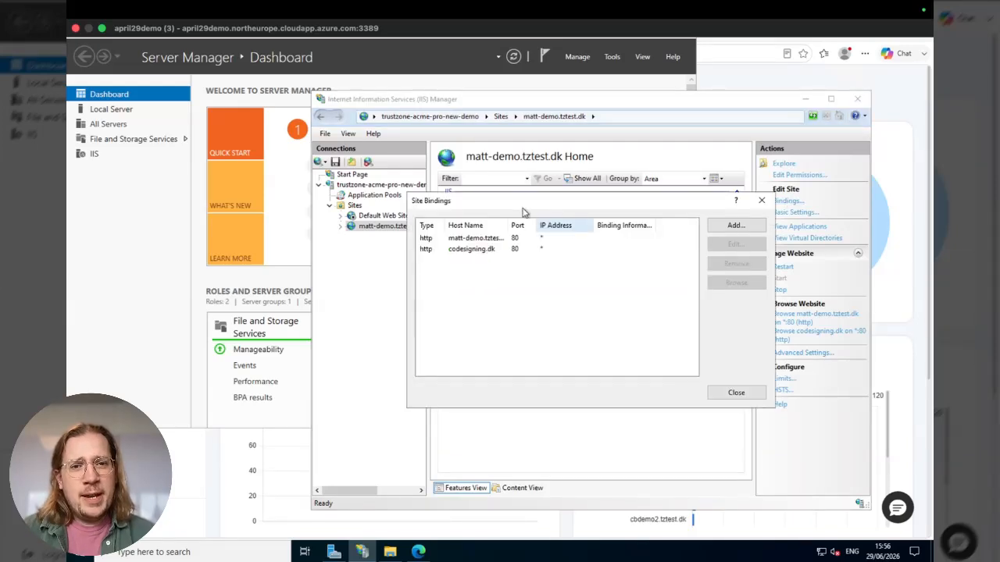
drag(517, 225, 559, 225)
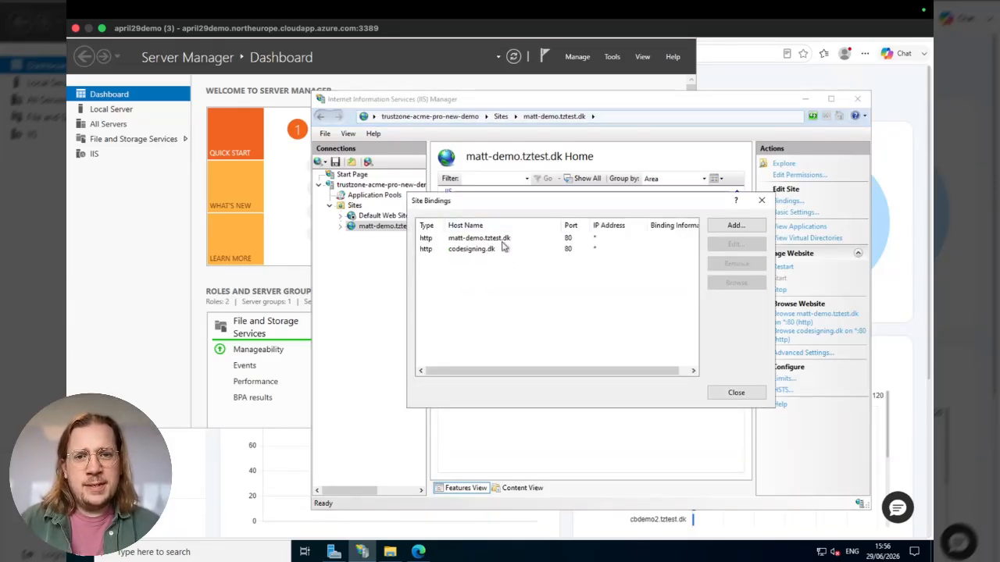
click(514, 241)
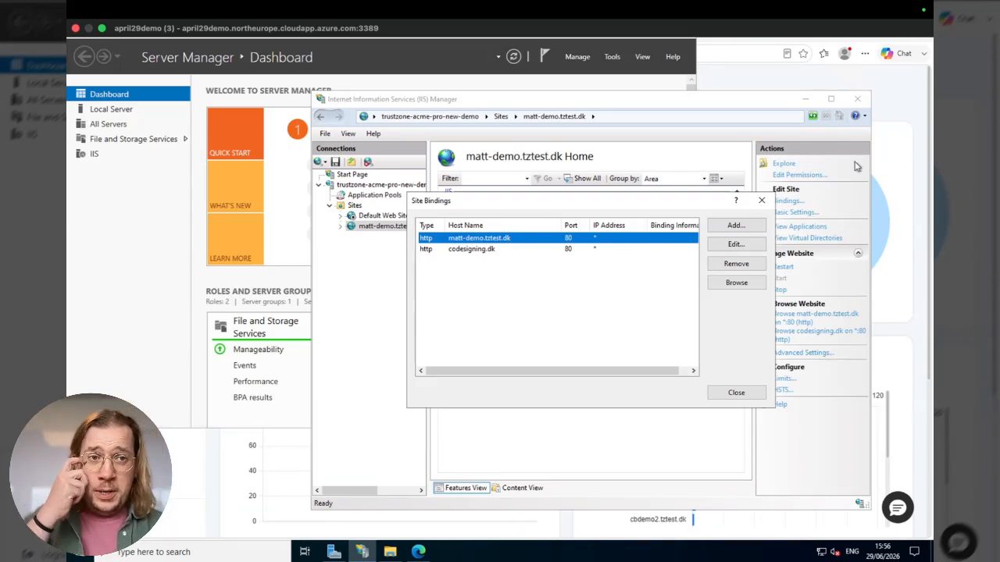
In Microsoft Edge, check matt-demo.tztest.dk in an InPrivate window for a secure connection, go back from the site and close the window
click(866, 60)
click(865, 59)
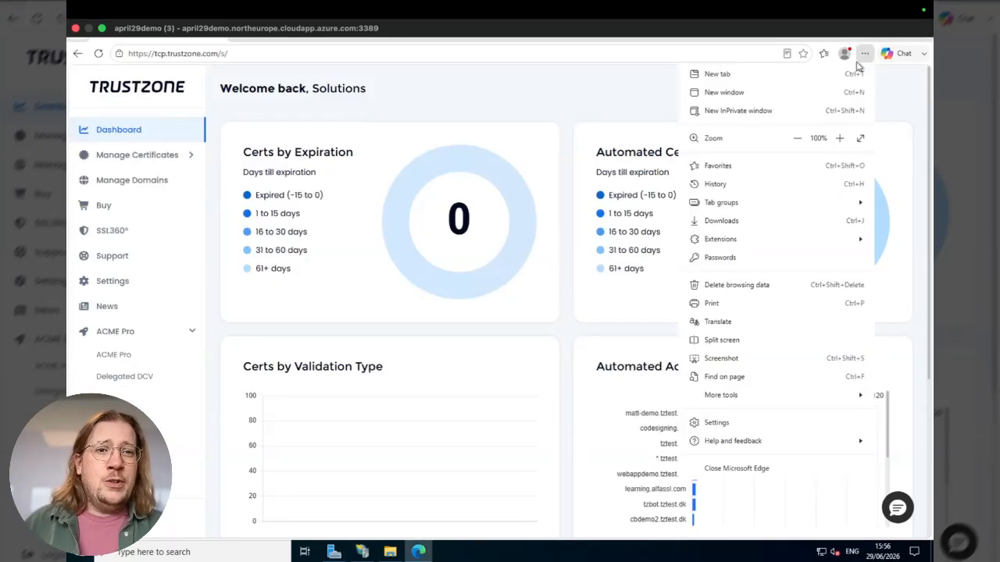
click(801, 110)
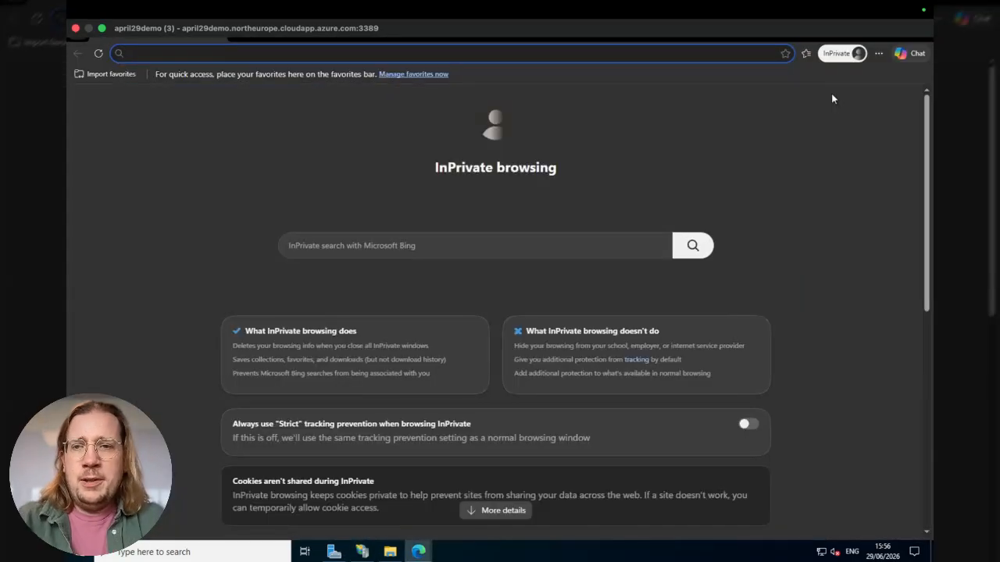
text(matt-demo)
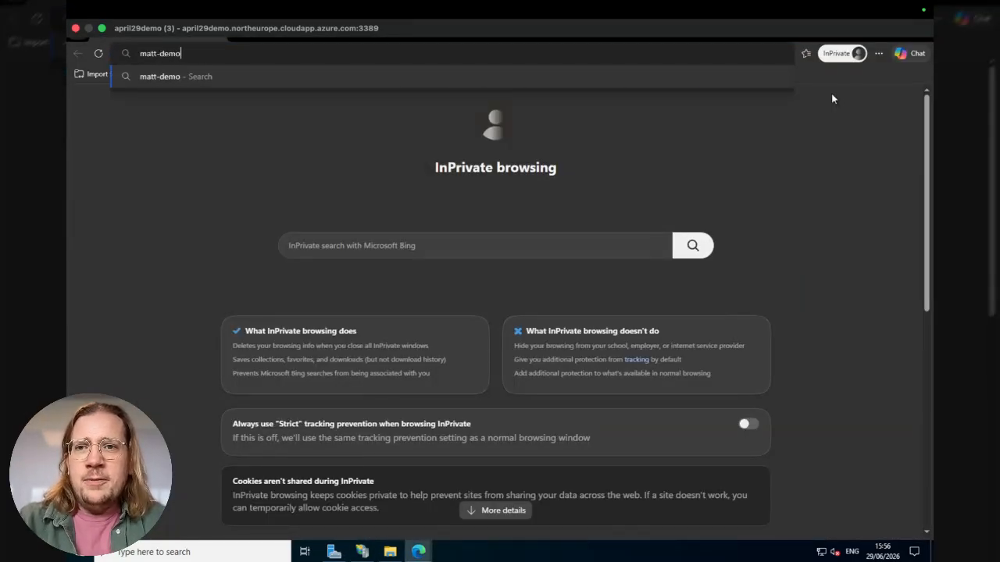
text(.tztest.dk)
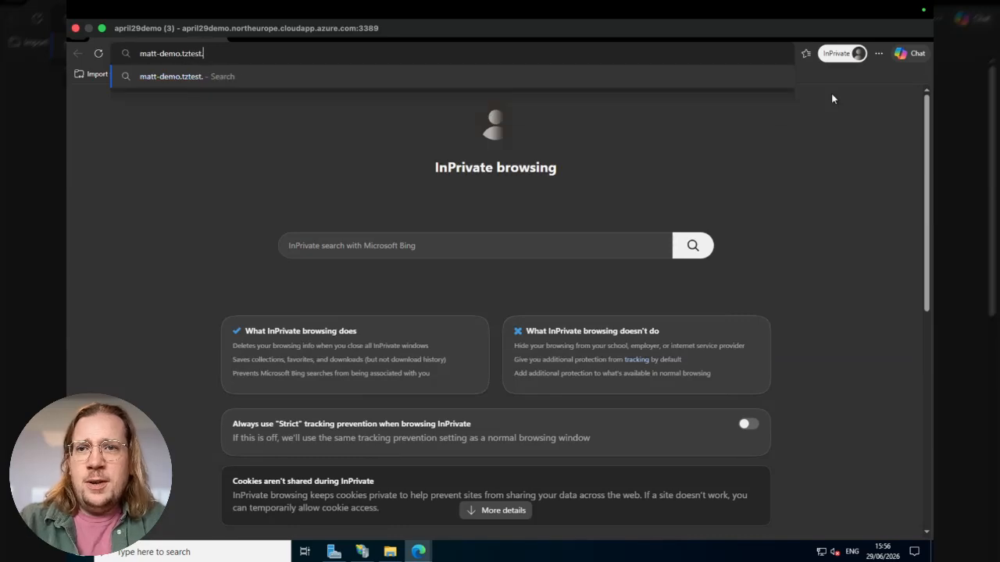
key(Return)
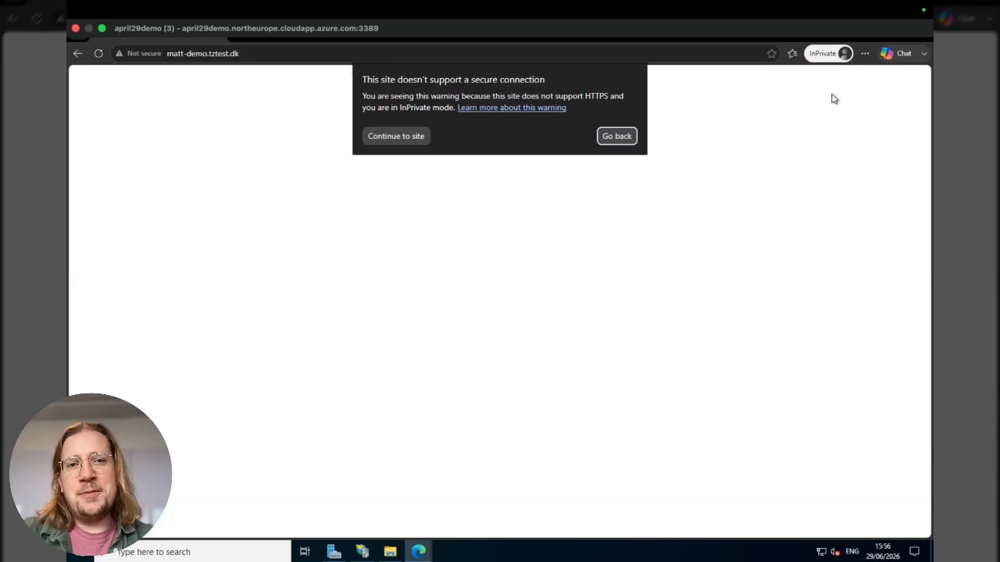
click(617, 137)
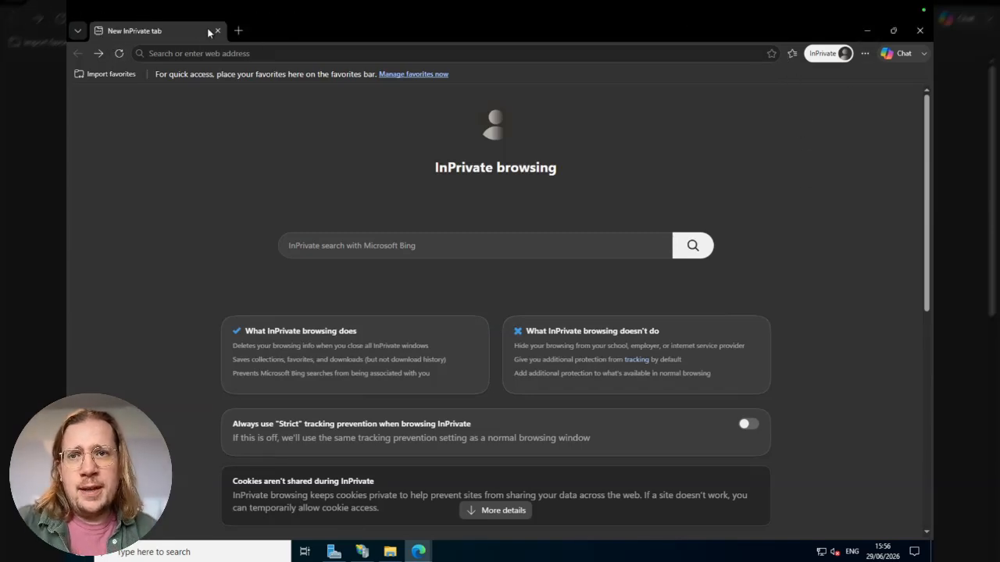
click(215, 31)
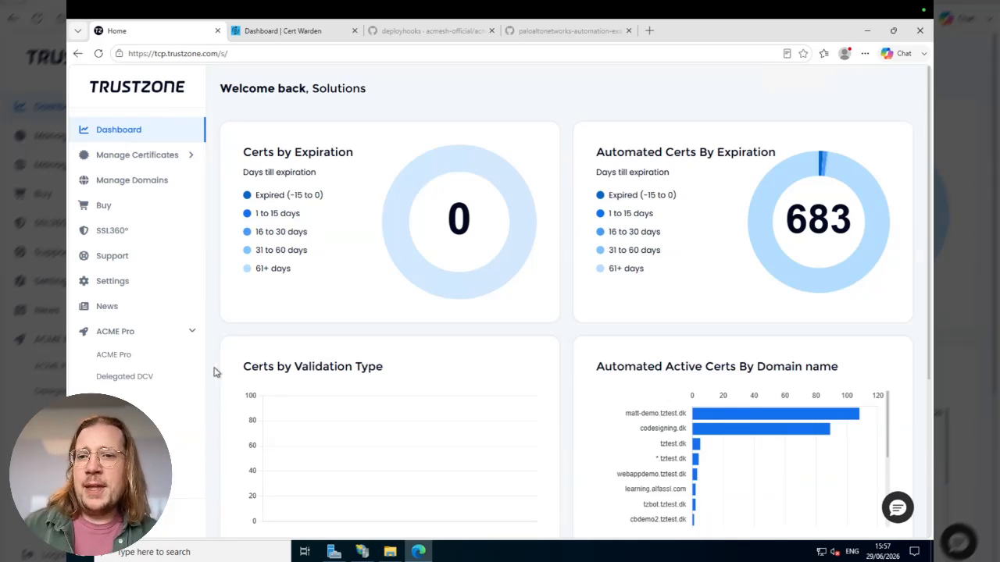
Start the ACME Pro Quick Start Guide and select the product ACME Pro - Express SSL - TRUSTZONE DEMO A/S 1-Year DV
click(118, 358)
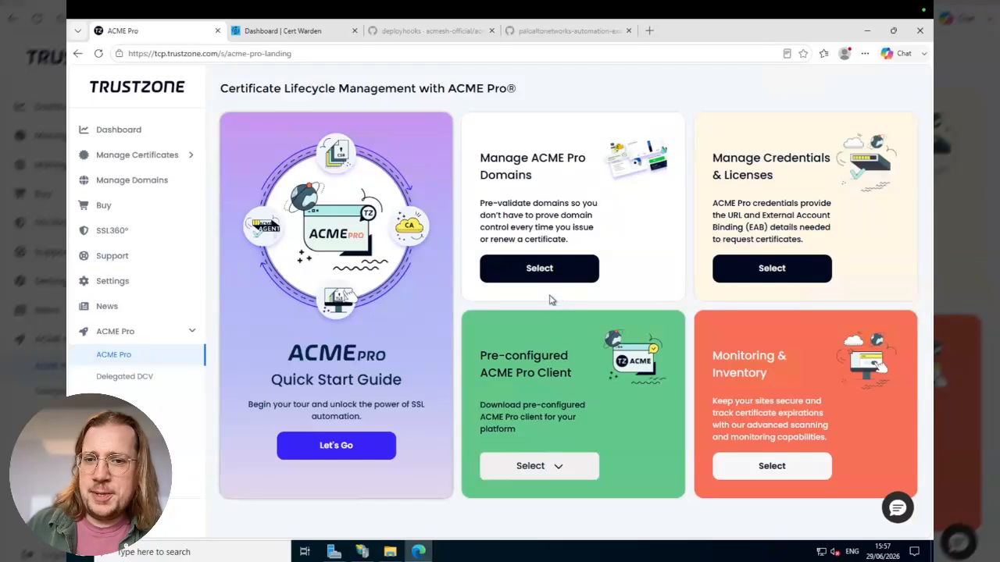
click(351, 447)
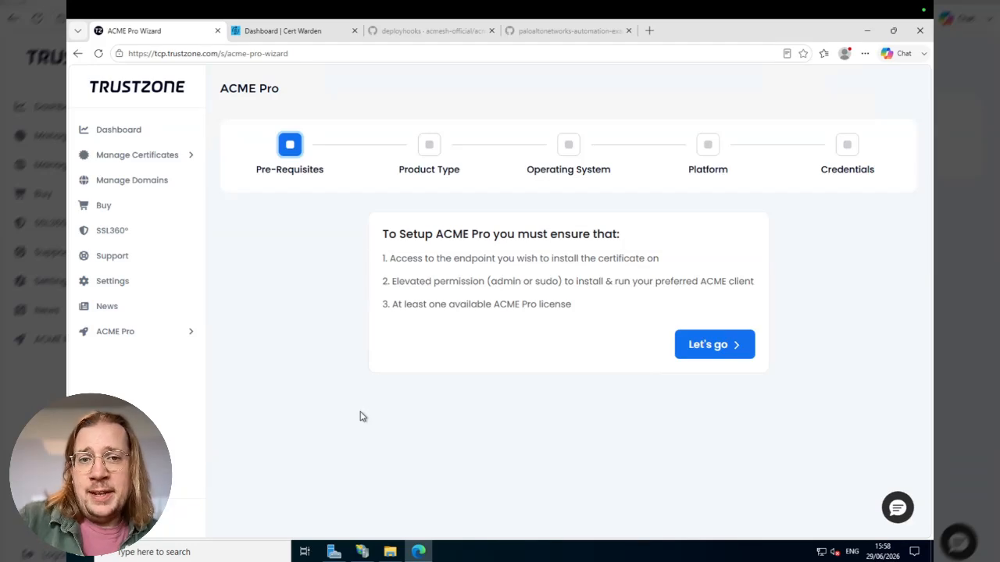
click(725, 354)
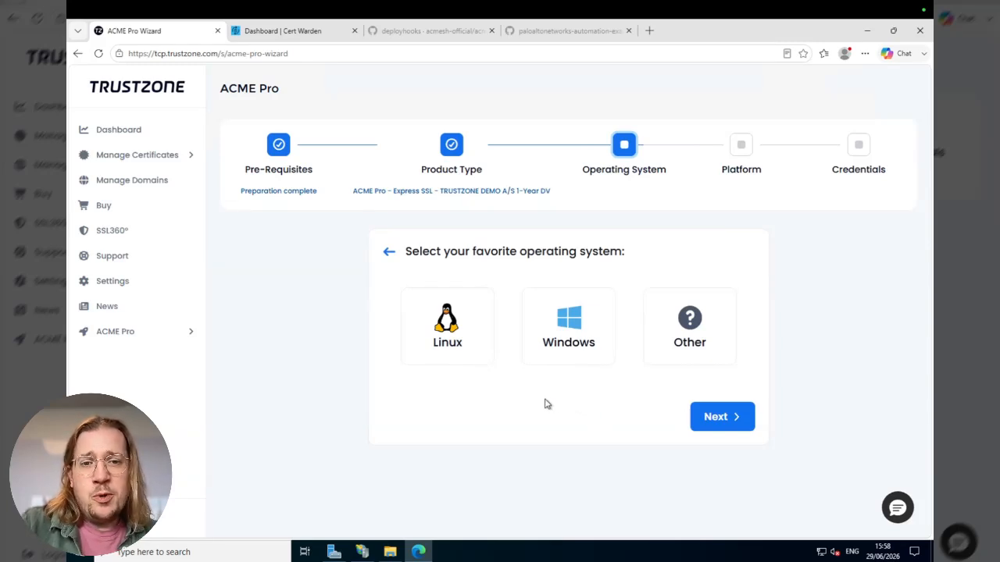
Choose Windows as the operating system and IIS as the webserver, and continue to the ACME Pro credentials
click(586, 365)
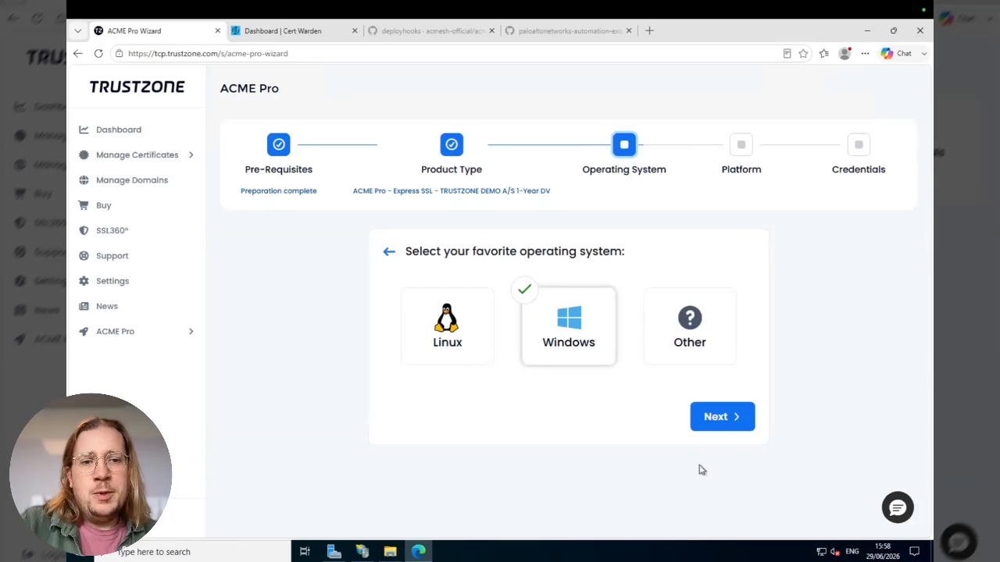
click(723, 417)
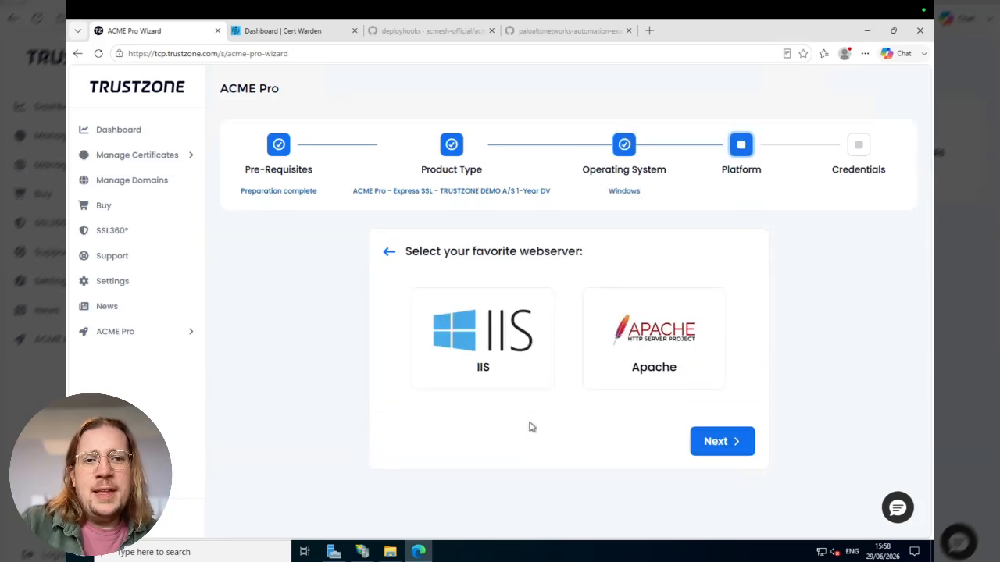
click(482, 366)
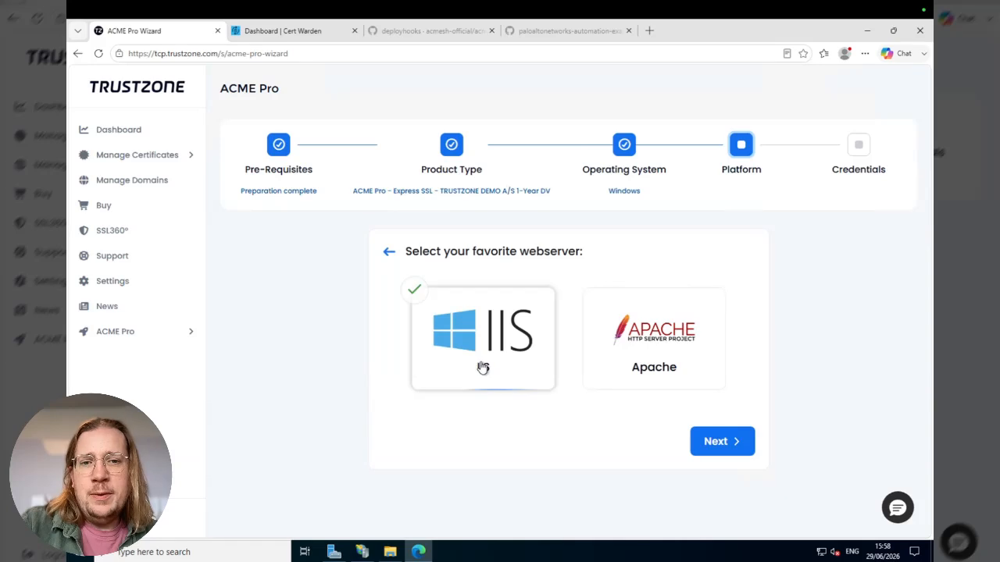
click(723, 442)
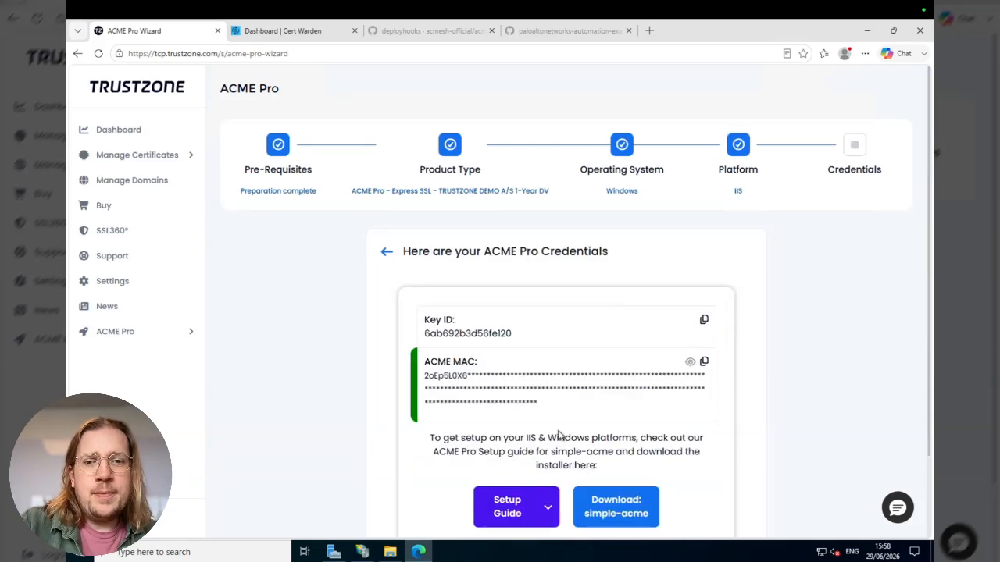
Check the setup guide options, download the simple-acme client and open the folder containing the downloaded file
scroll(687, 437, down, 2)
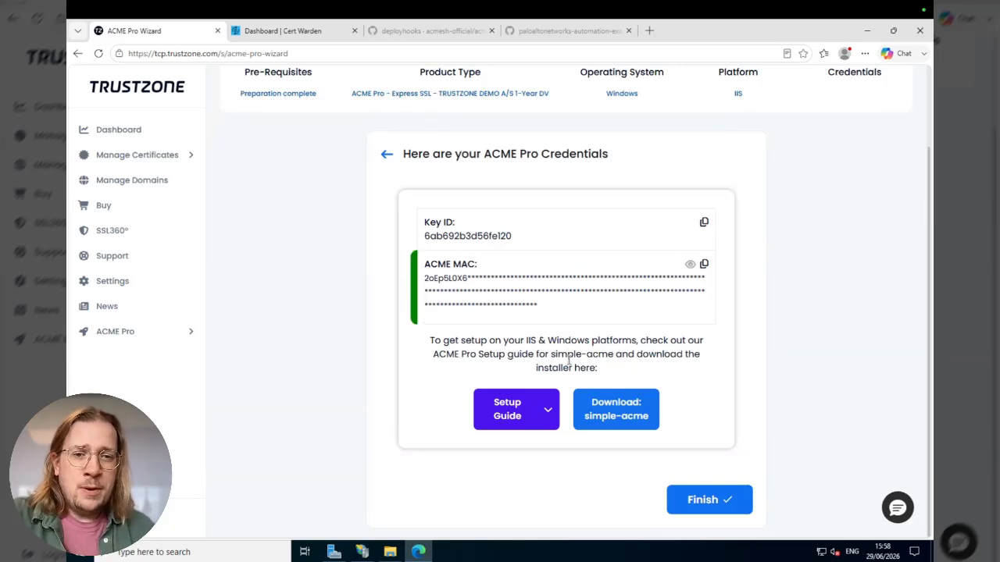
click(546, 414)
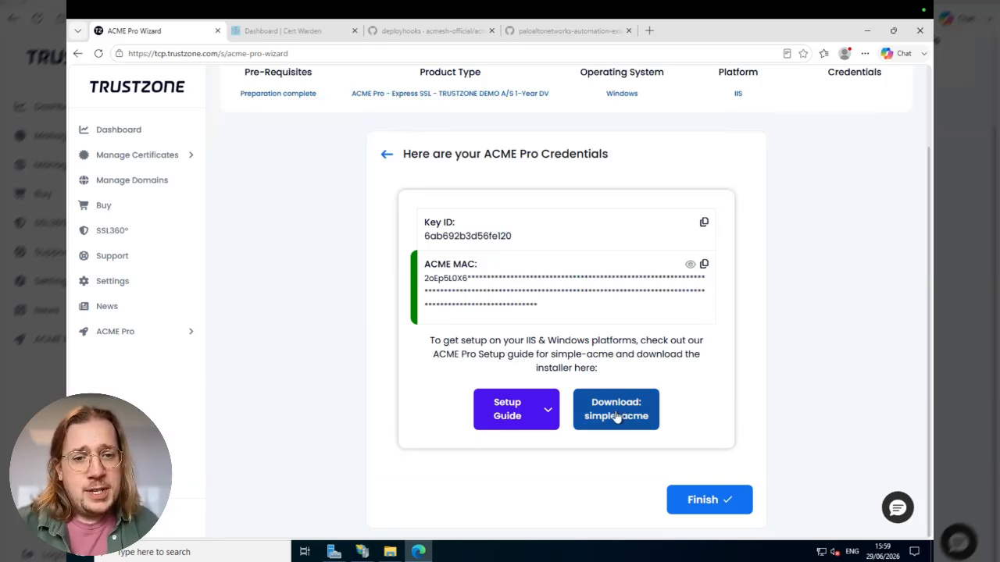
click(616, 414)
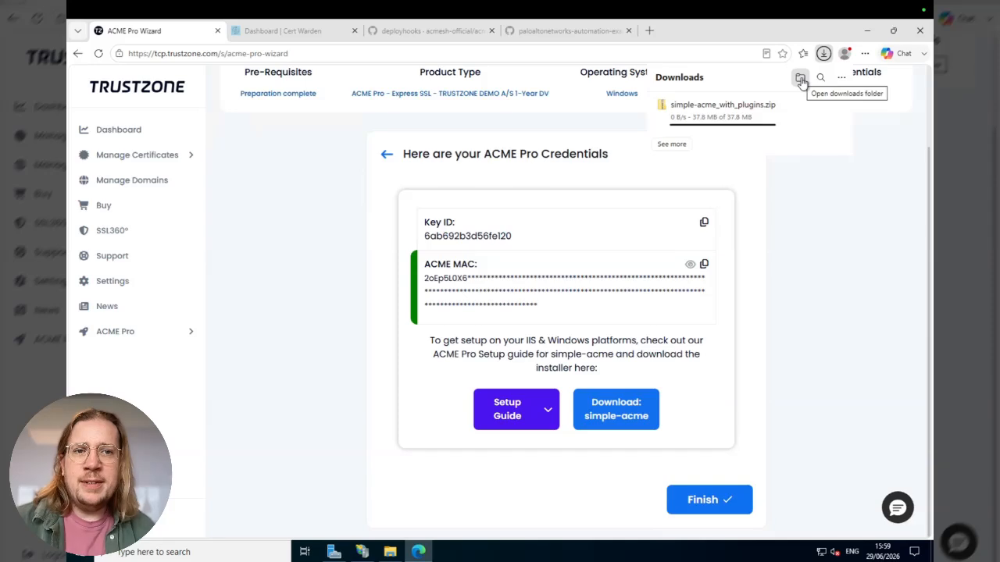
click(801, 79)
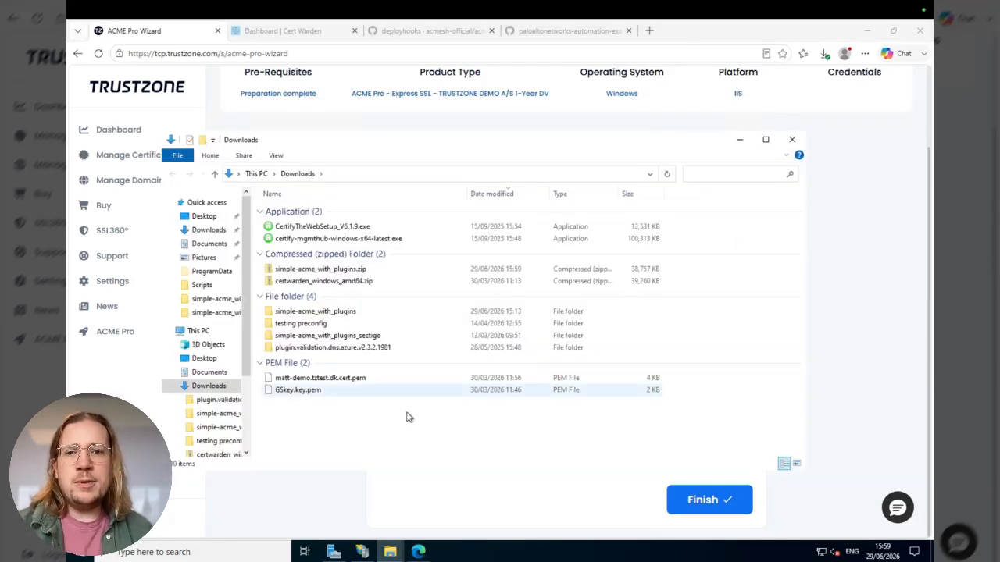
Run wacs.exe from the simple-acme_with_plugins folder in Downloads
double_click(344, 313)
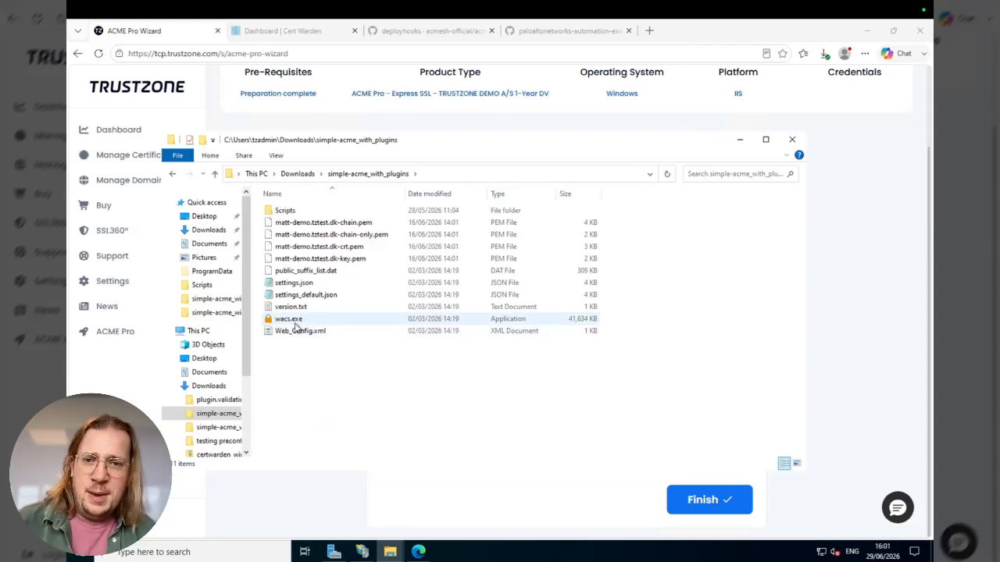
mouse_move(297, 326)
double_click(295, 323)
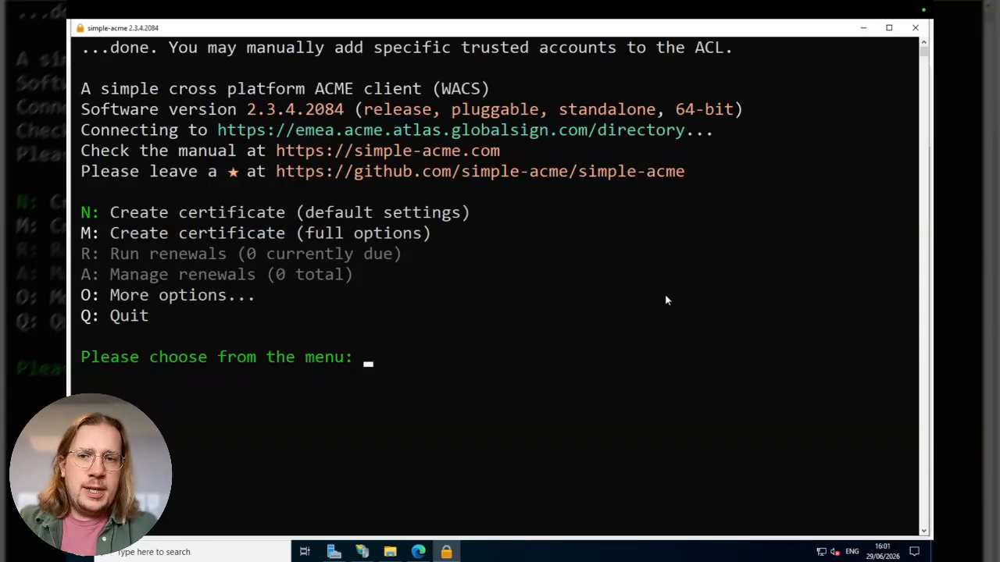
Create a certificate with default settings, scanning all websites, including all bindings and using matt-demo.tztest.dk as the main host
text(n)
key(Return)
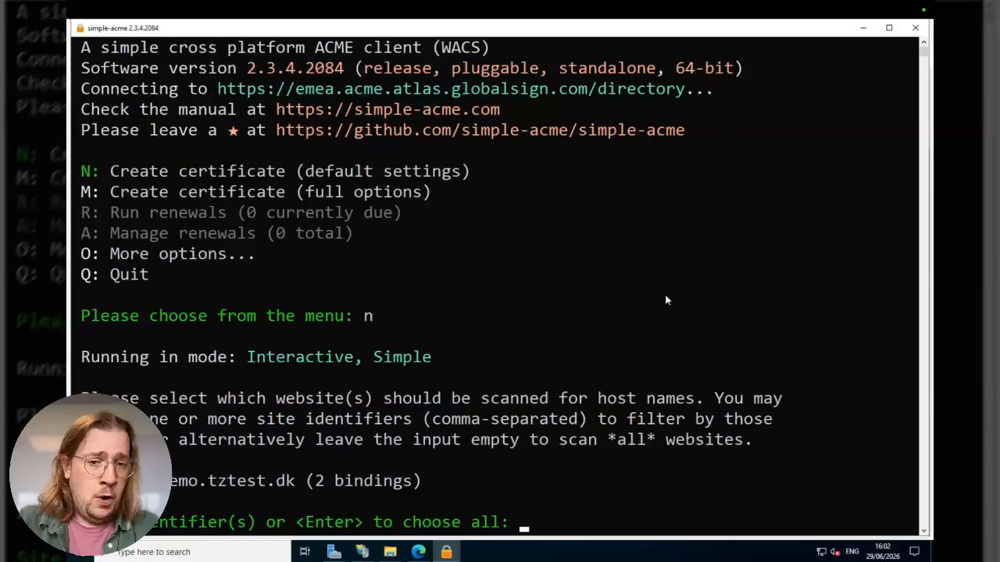
key(Return)
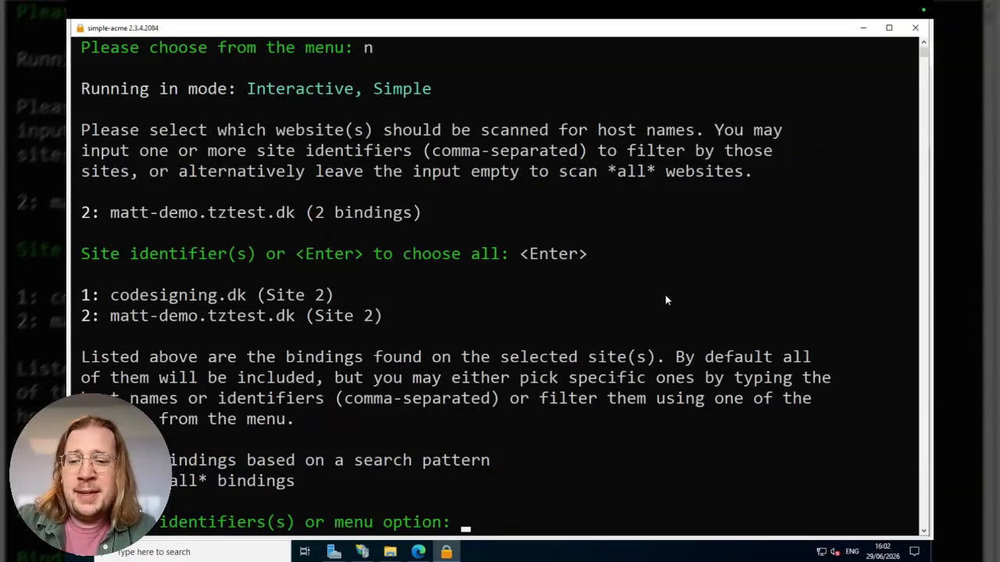
text(a)
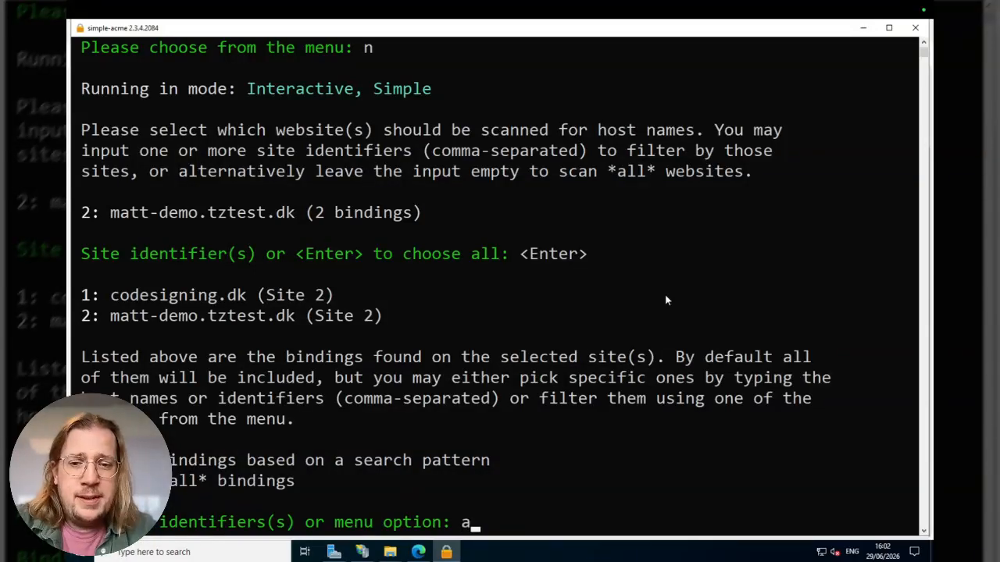
key(Return)
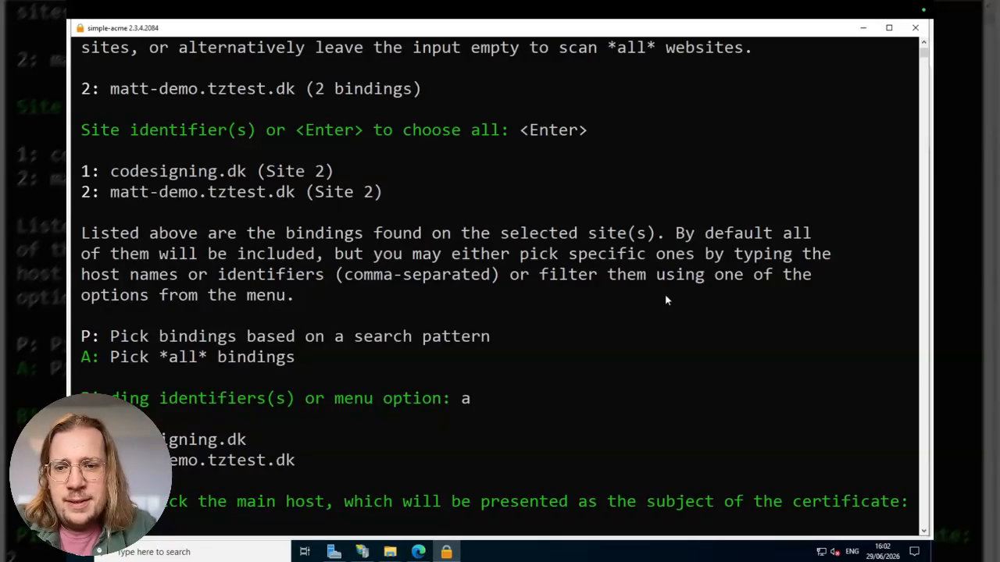
key(Return)
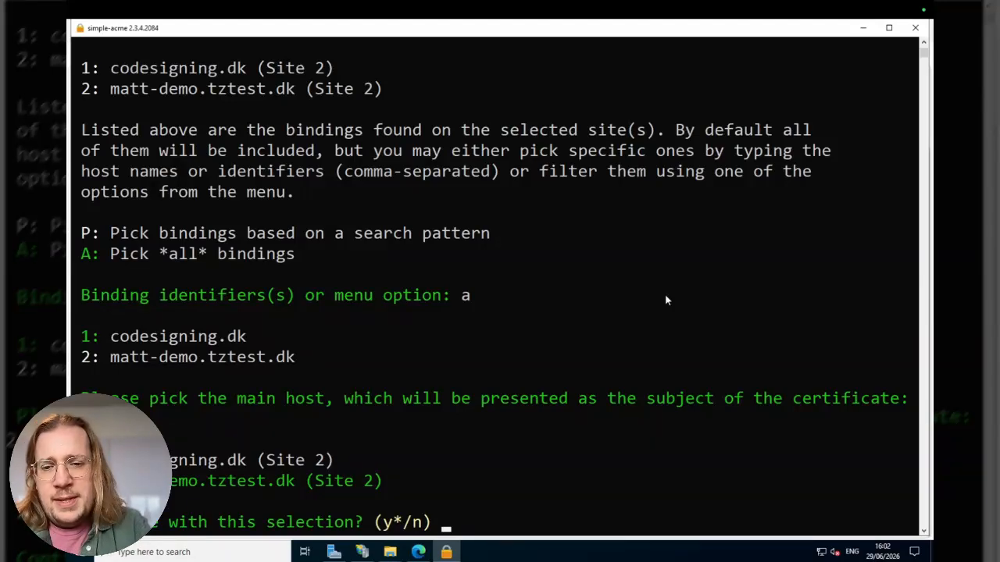
key(y)
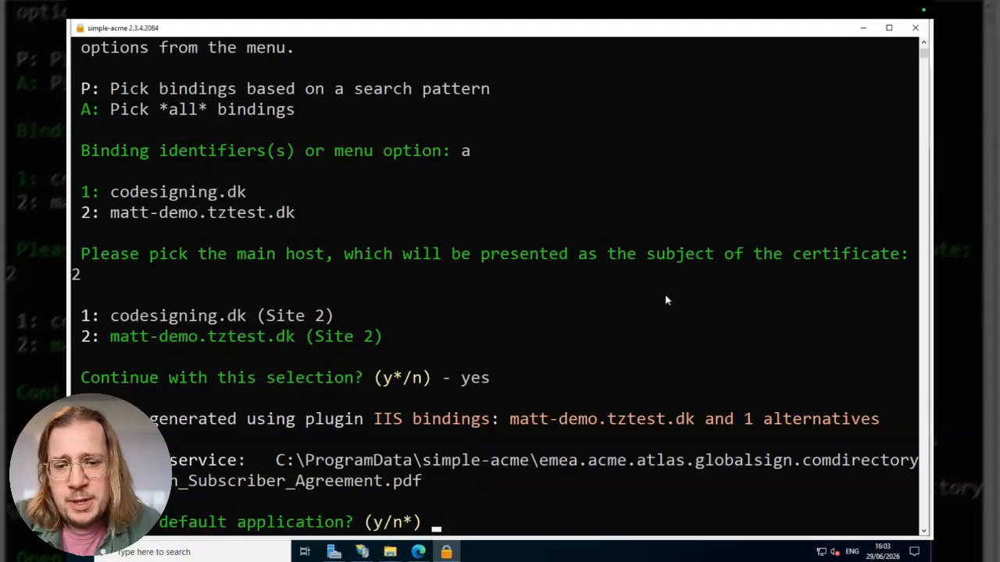
Open the GlobalSign Subscriber Agreement in the default application, skim it, close it and return to the simple-acme console
key(y)
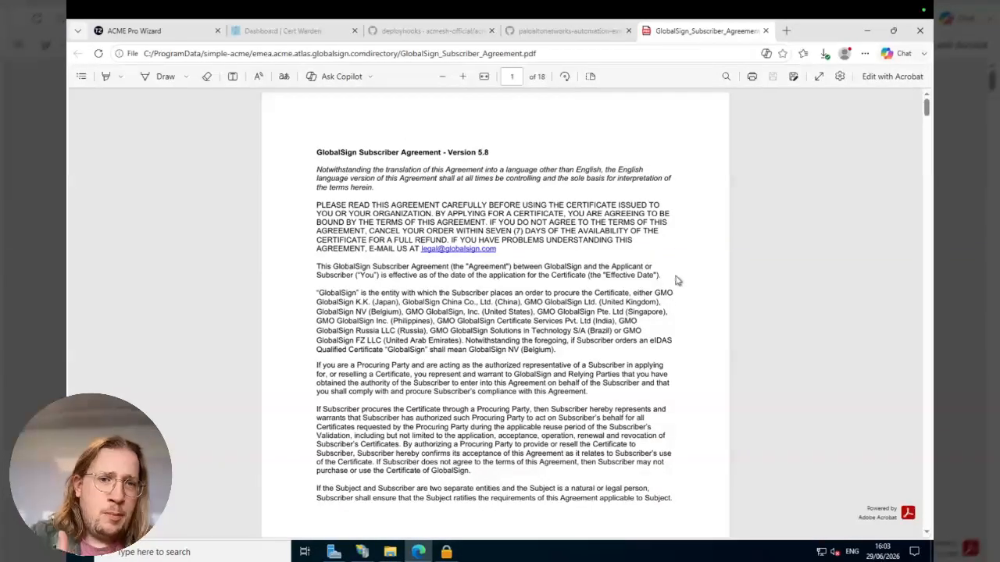
scroll(673, 295, down, 2)
scroll(672, 294, down, 2)
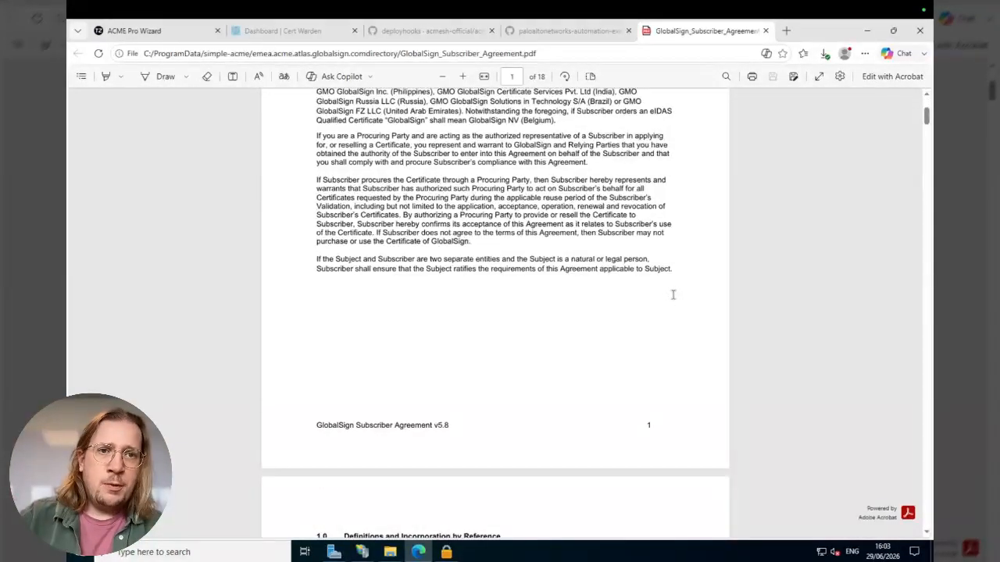
click(765, 33)
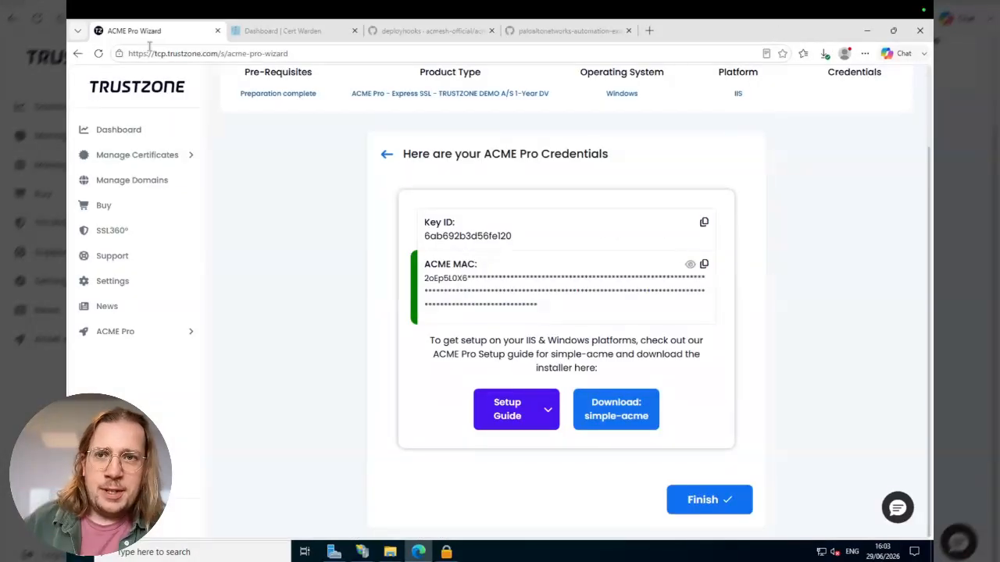
click(447, 551)
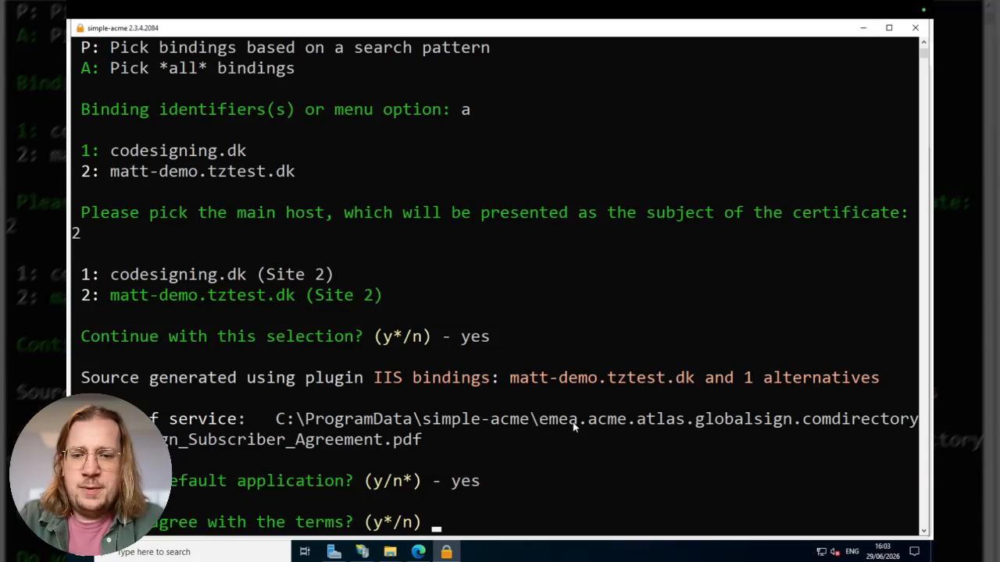
Agree to the terms of service and supply the key identifier copied from the ACME Pro credentials page in the browser
key(y)
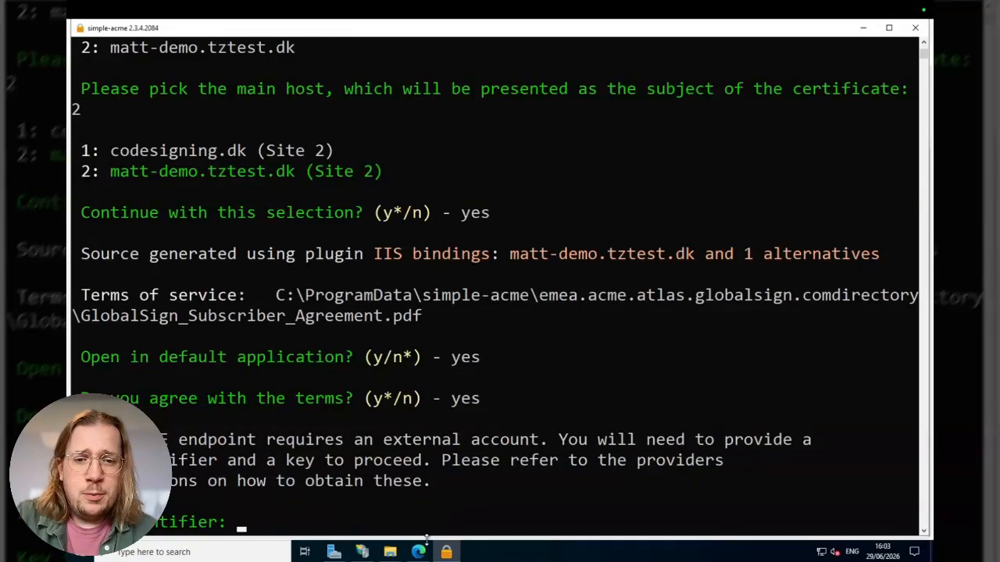
mouse_move(421, 552)
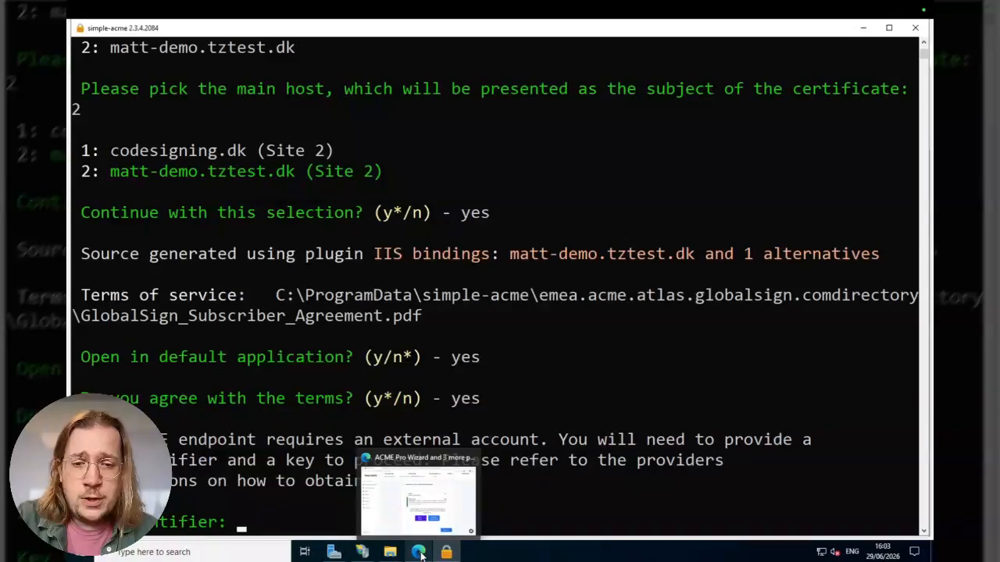
click(420, 553)
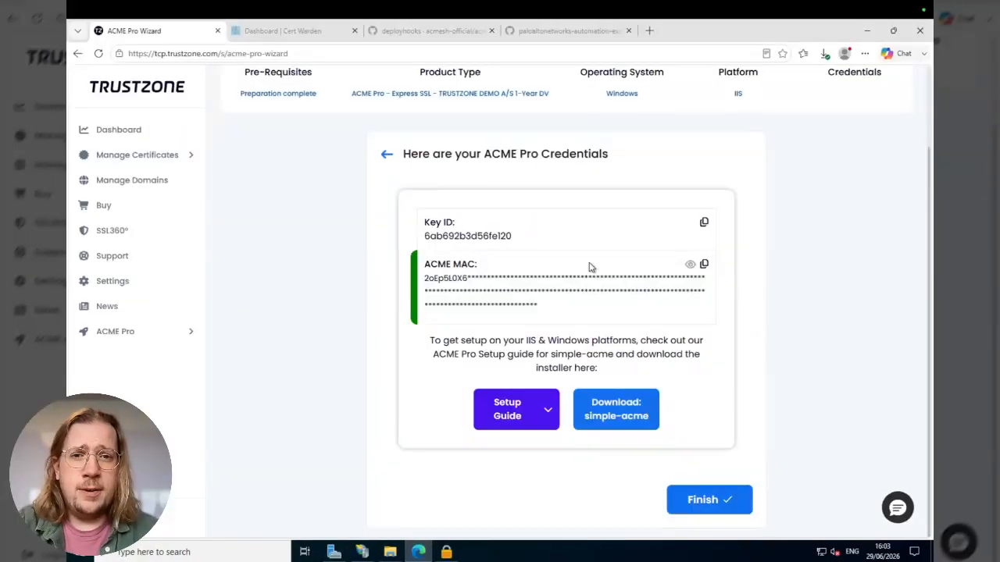
click(704, 224)
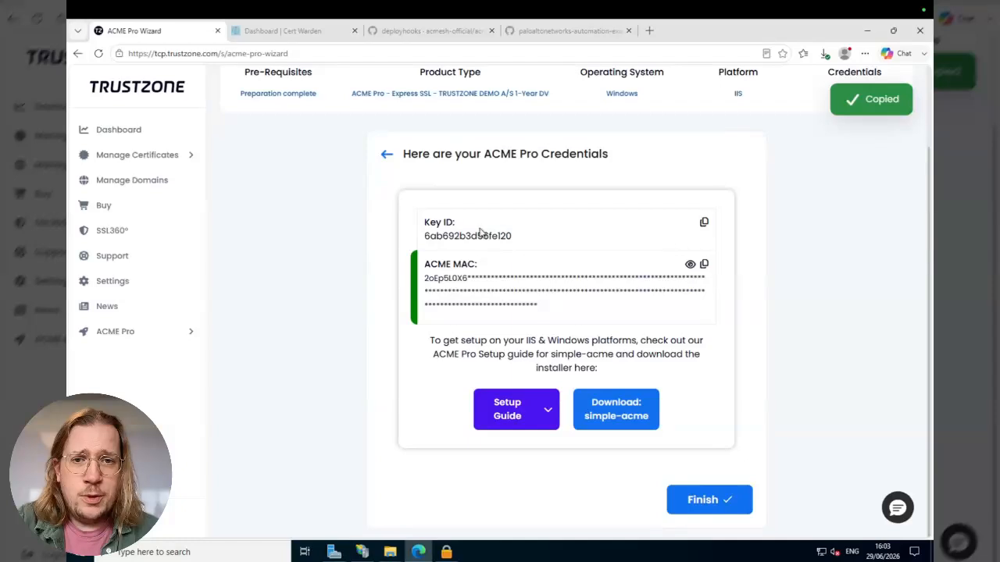
click(446, 552)
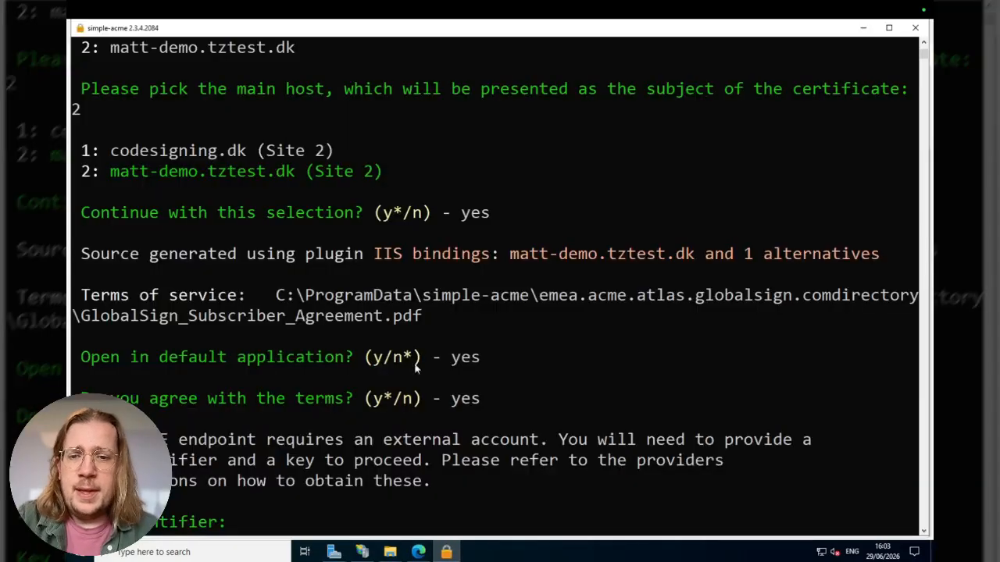
key(ctrl+v)
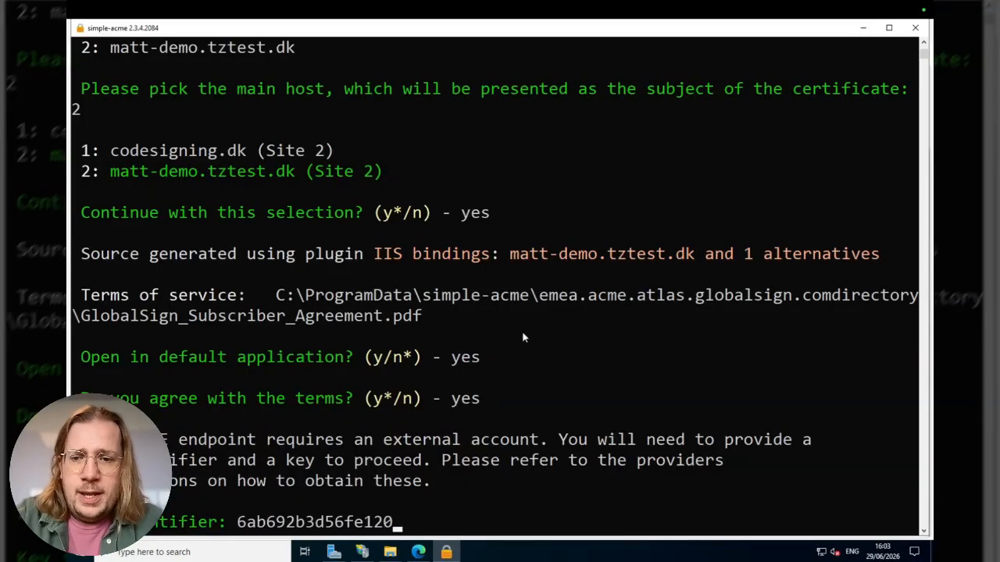
key(Return)
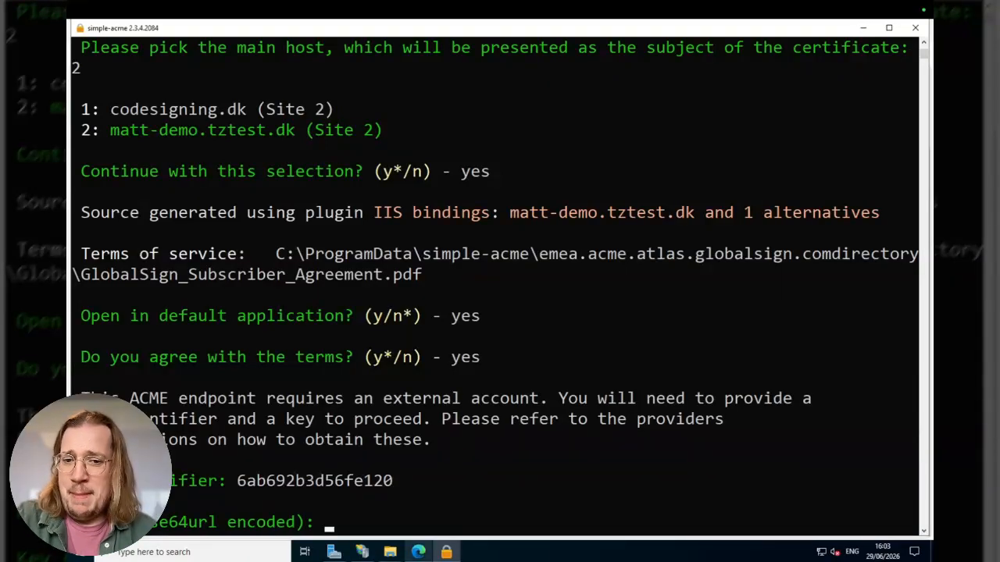
Copy the ACME MAC from the ACME Pro credentials page and submit it as the base64url-encoded key in simple-acme
click(418, 552)
click(703, 265)
click(446, 552)
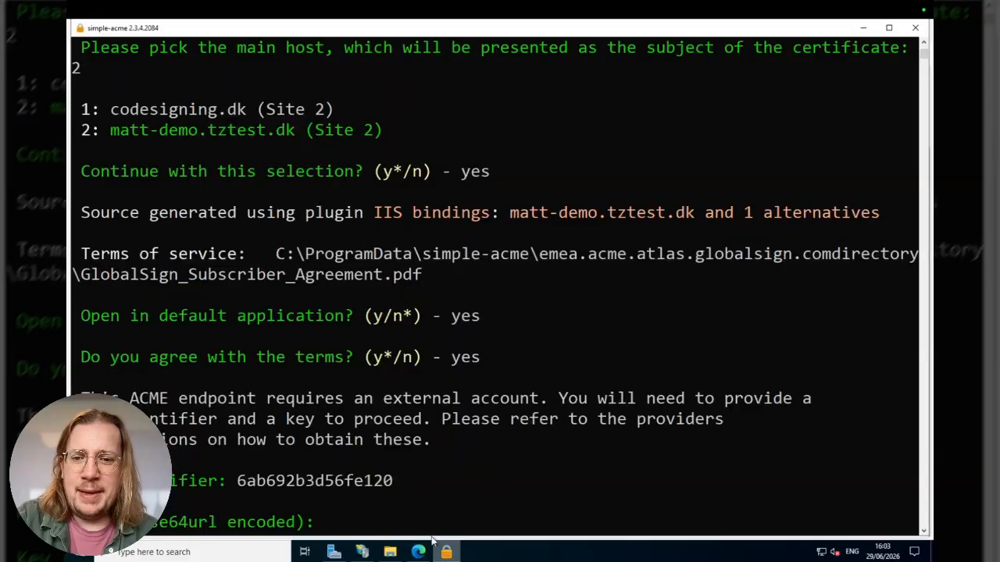
key(ctrl+v)
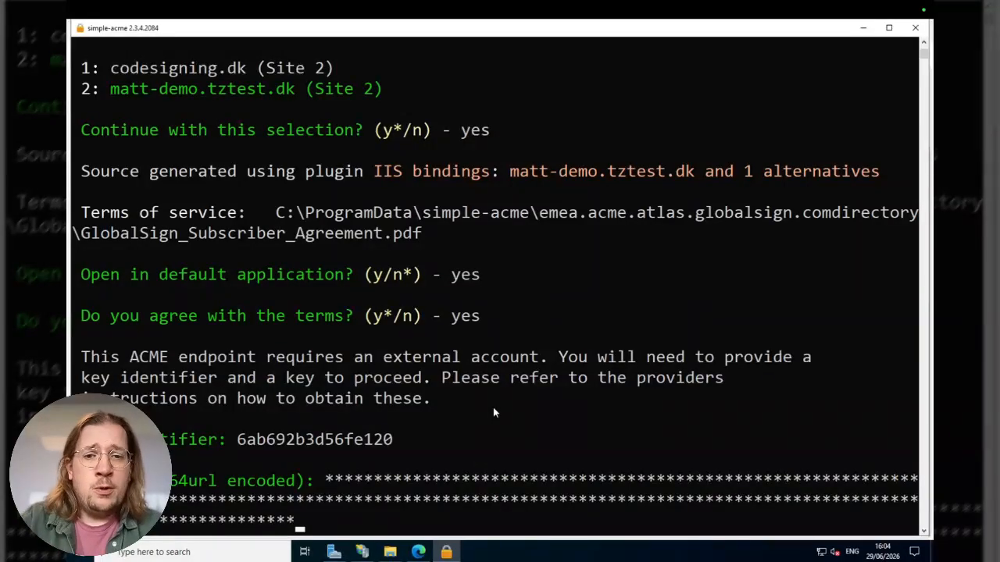
key(Return)
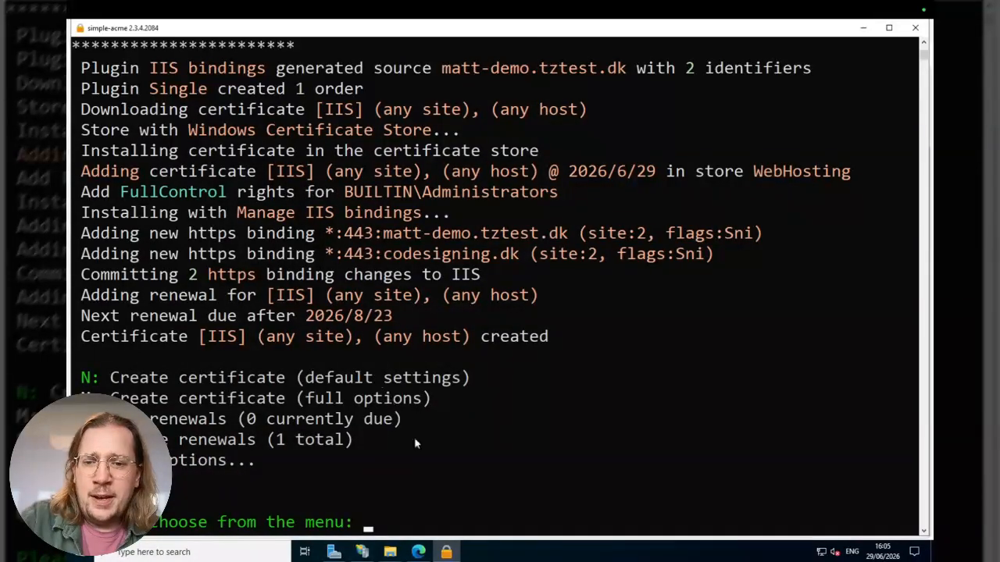
In IIS Manager, reopen the site bindings of matt-demo.tztest.dk and view the certificate assigned to its https binding on port 443
click(363, 553)
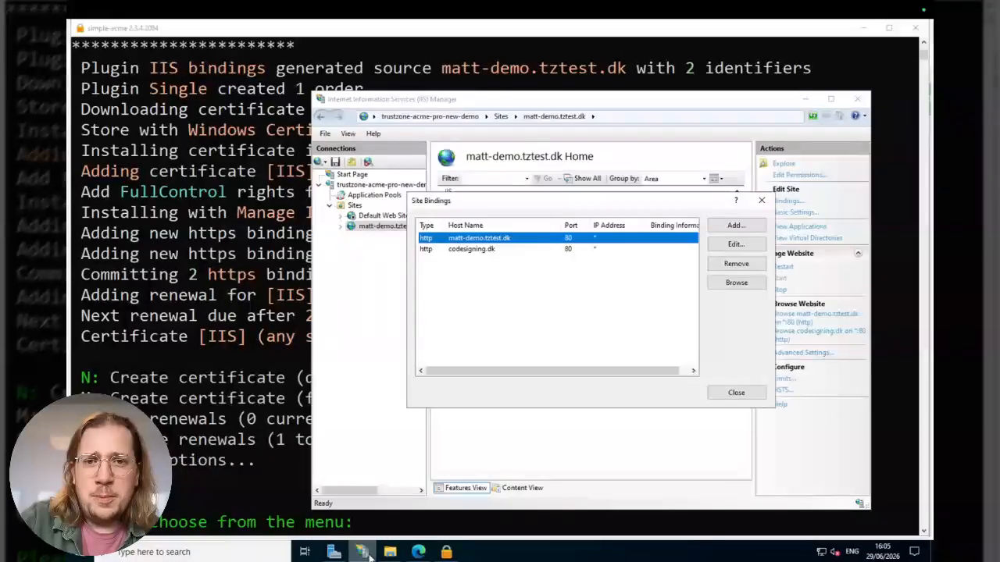
click(761, 200)
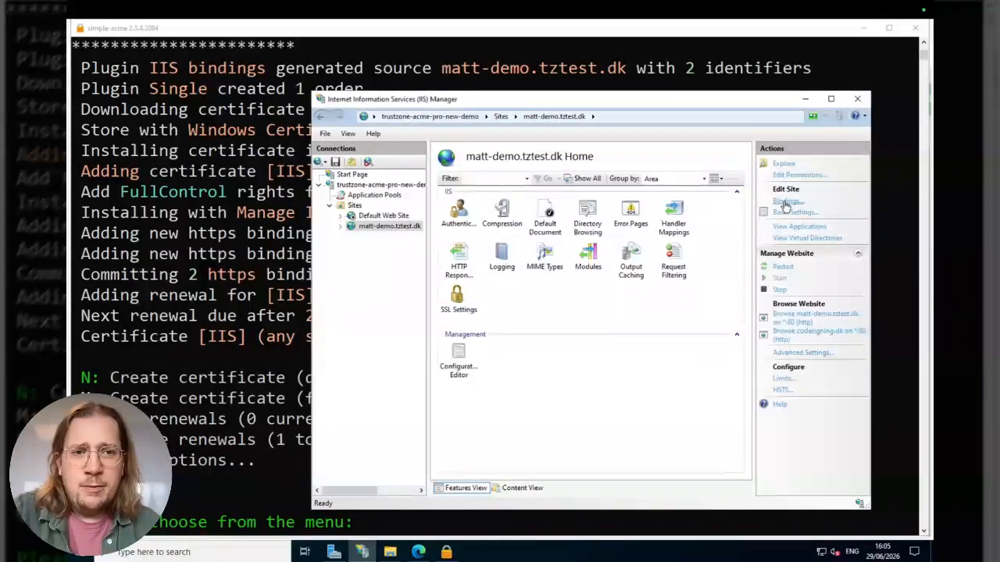
click(787, 200)
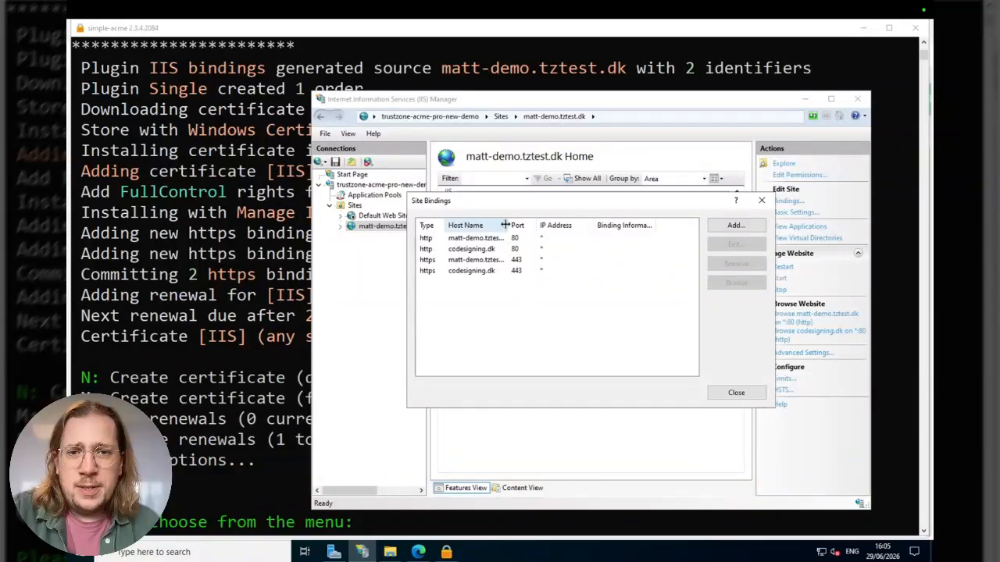
drag(508, 225, 585, 225)
click(504, 260)
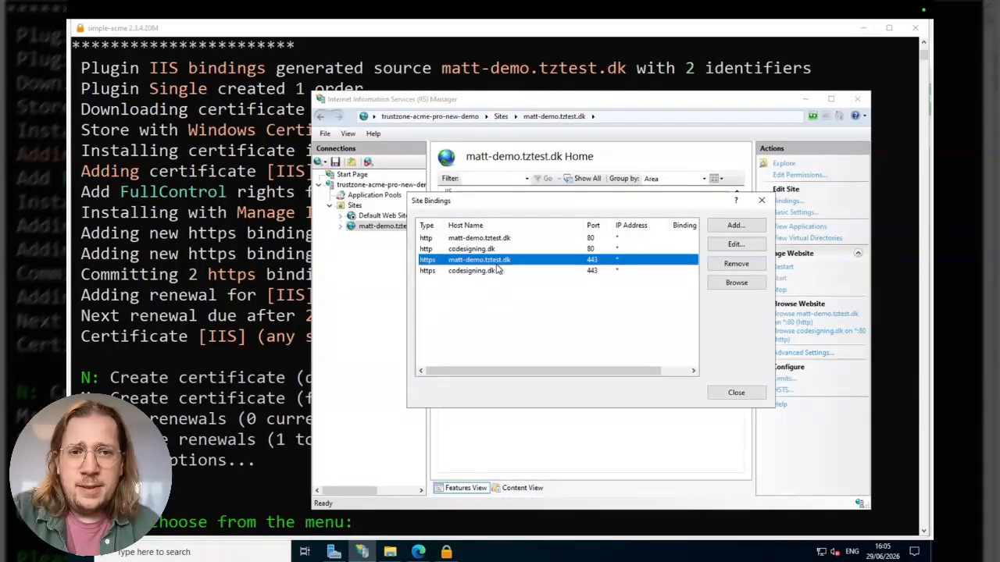
click(736, 244)
click(715, 373)
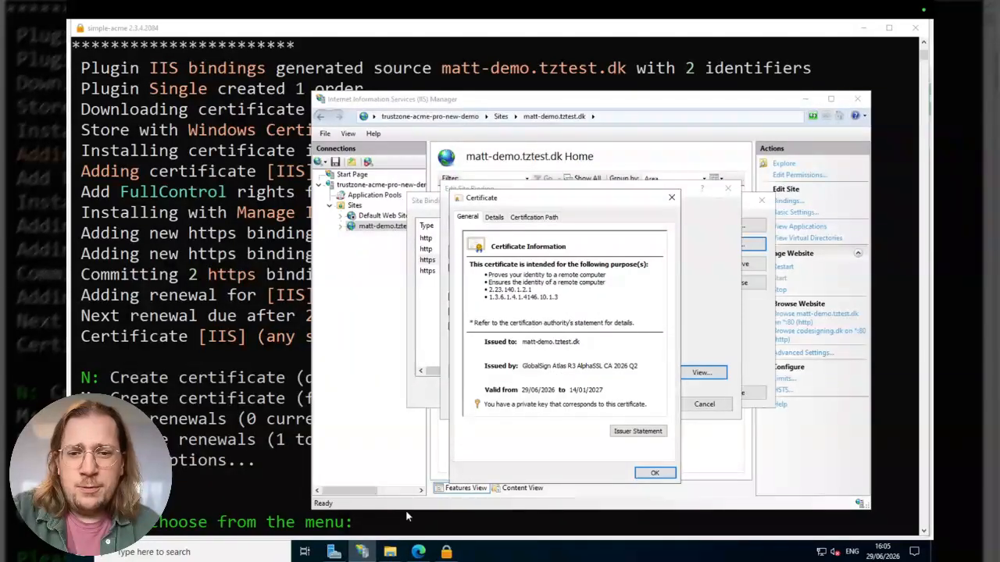
Switch to the browser and load matt-demo.tztest.dk in a new InPrivate window
click(420, 552)
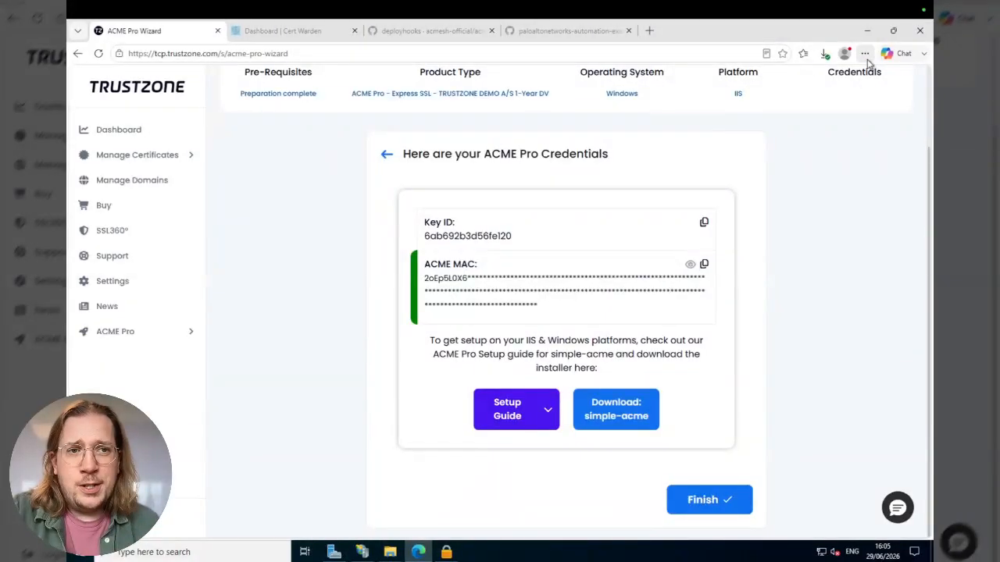
click(865, 53)
click(738, 111)
text(matt-dem)
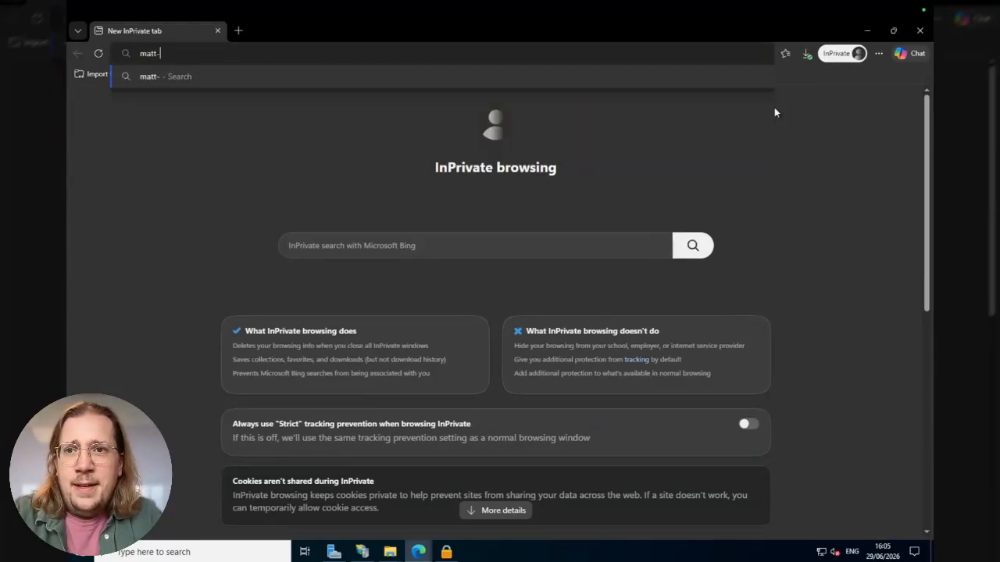
key(BackSpace)
key(BackSpace)
text(demo.tztest.dk)
key(Return)
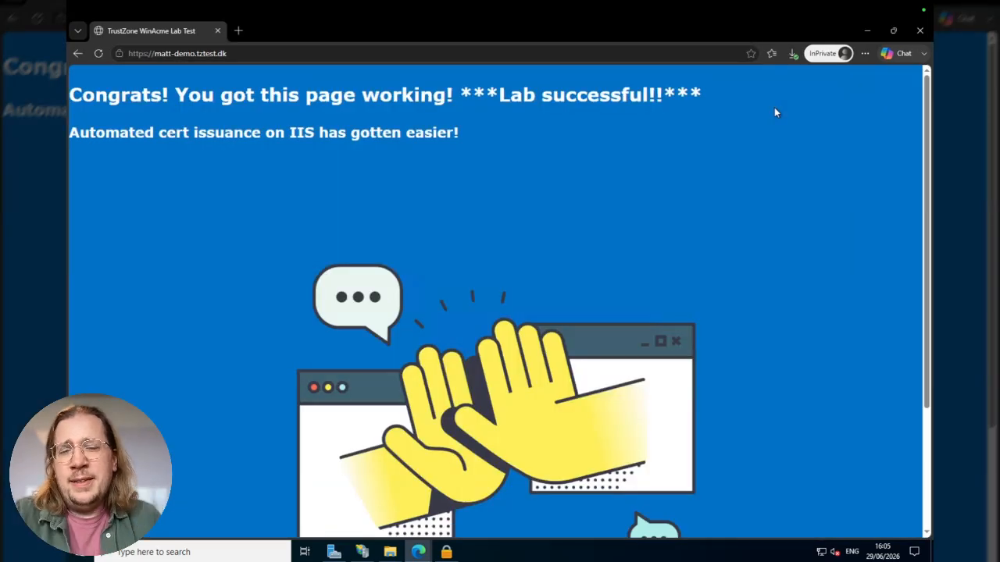
Inspect the certificate served by matt-demo.tztest.dk, close the InPrivate window and return to the simple-acme console
click(120, 54)
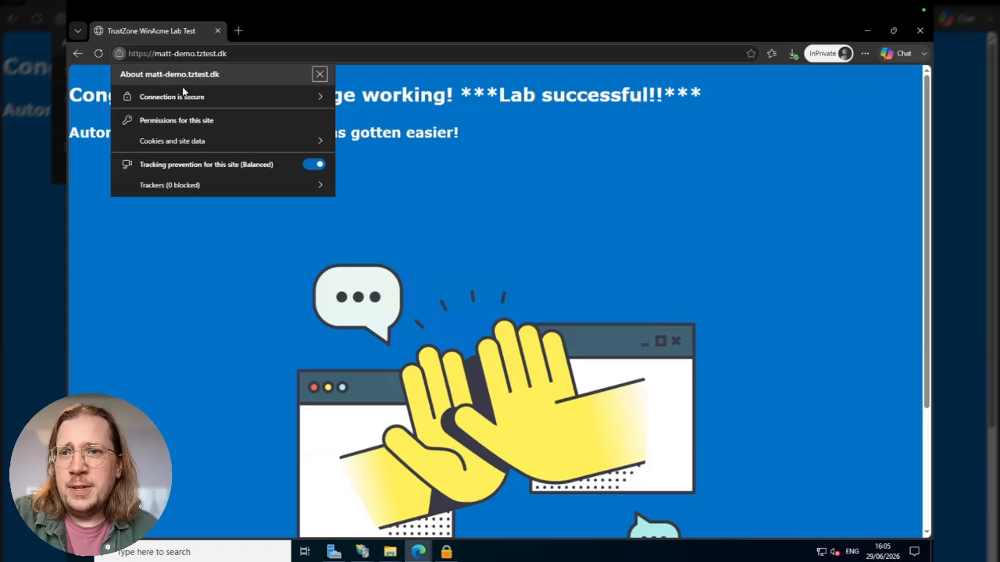
click(257, 102)
click(302, 76)
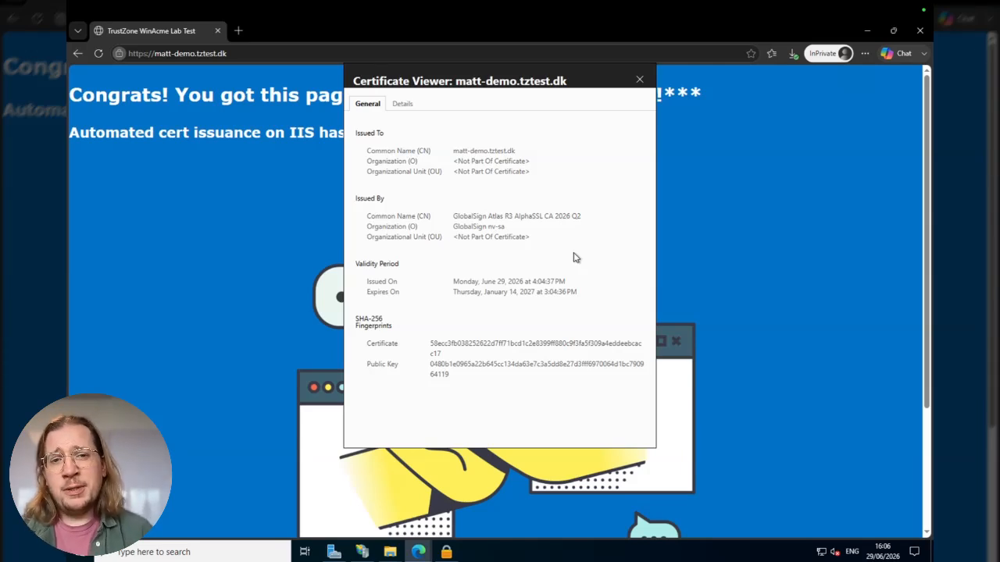
click(640, 80)
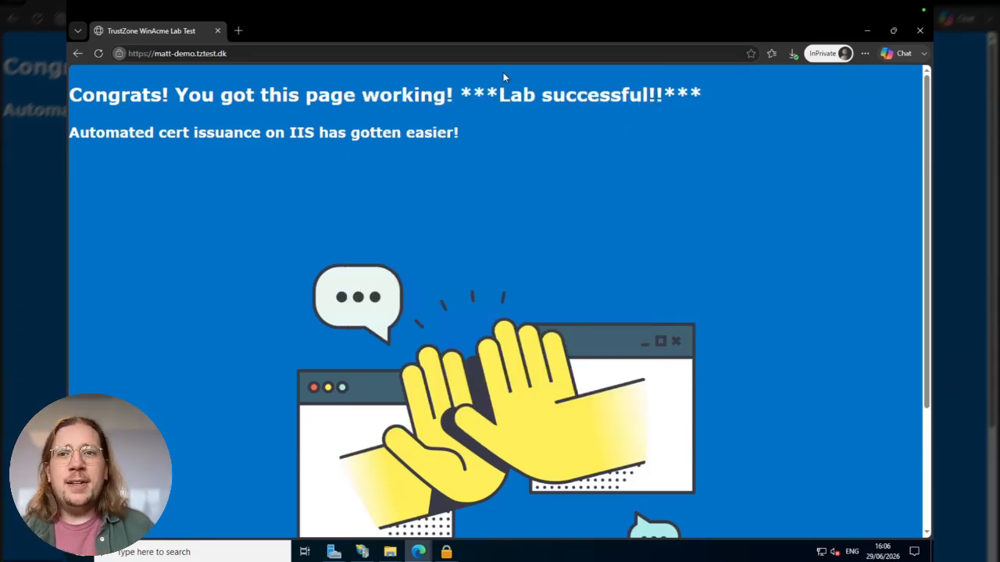
click(915, 39)
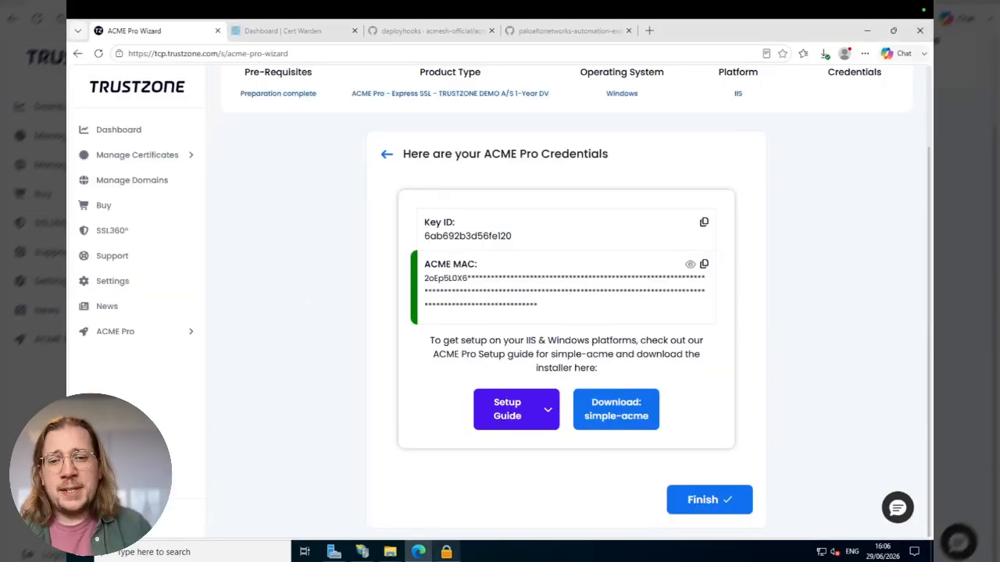
mouse_move(445, 553)
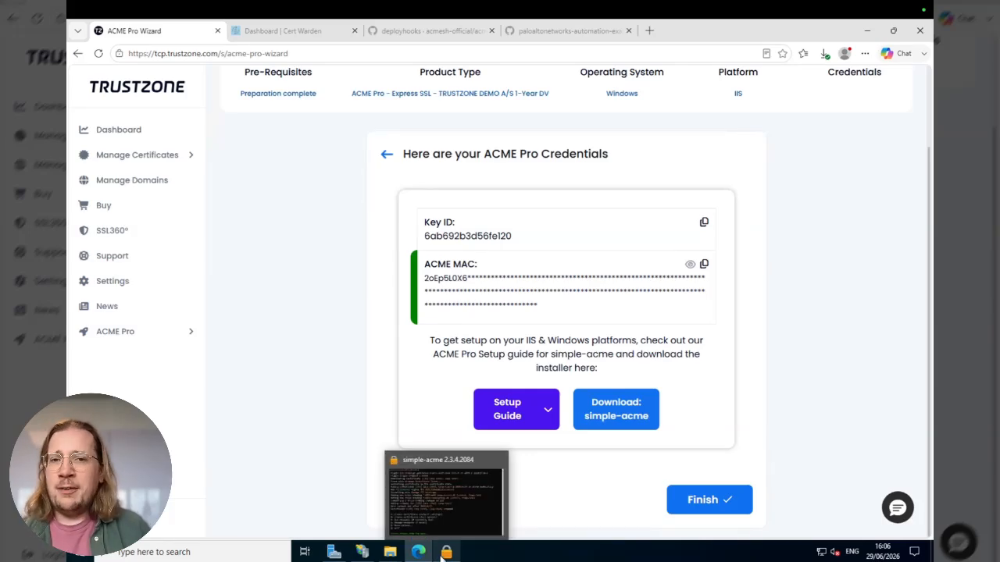
click(445, 496)
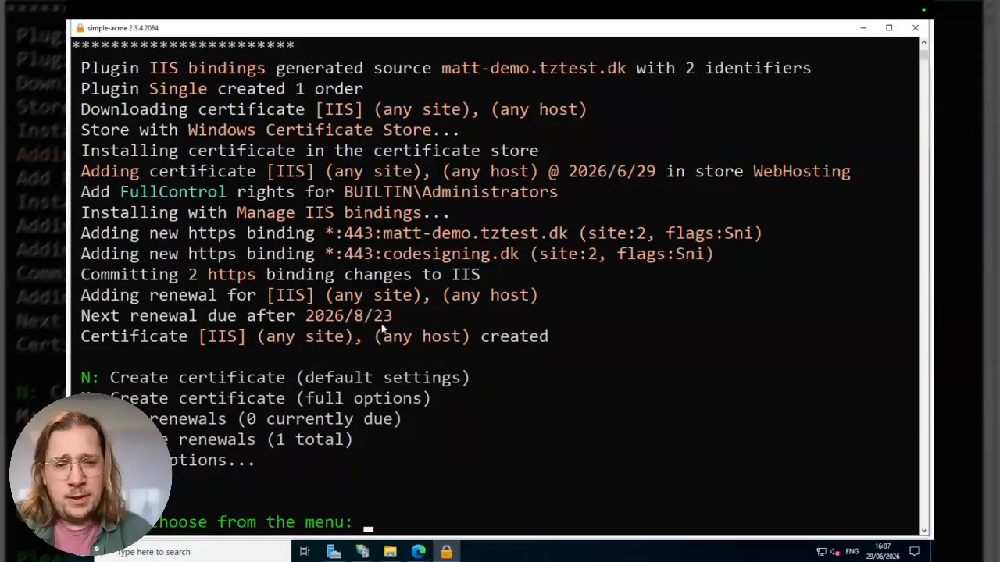
Open Task Scheduler and examine the simple-acme renew task, widening the name column to read it
click(164, 549)
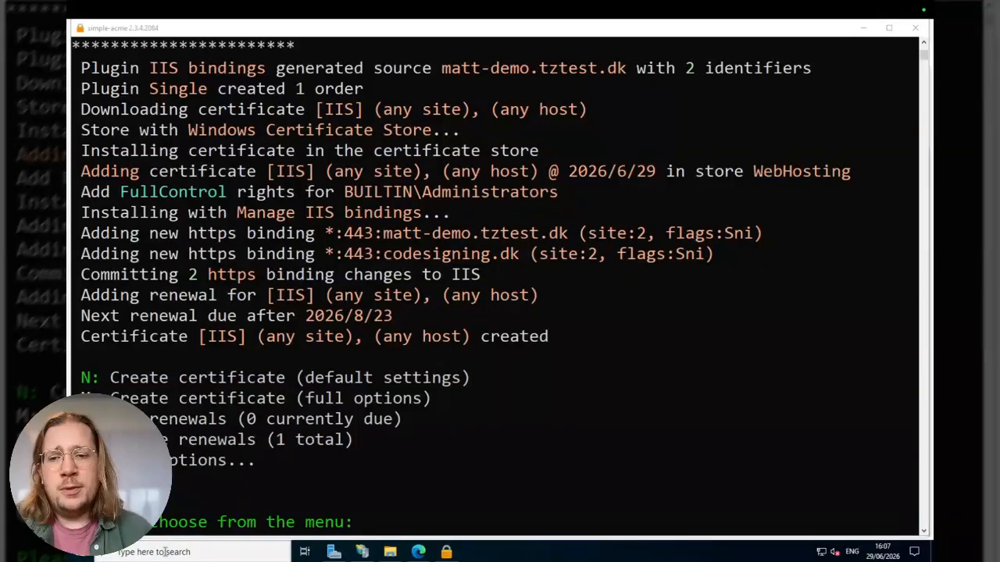
text(sched)
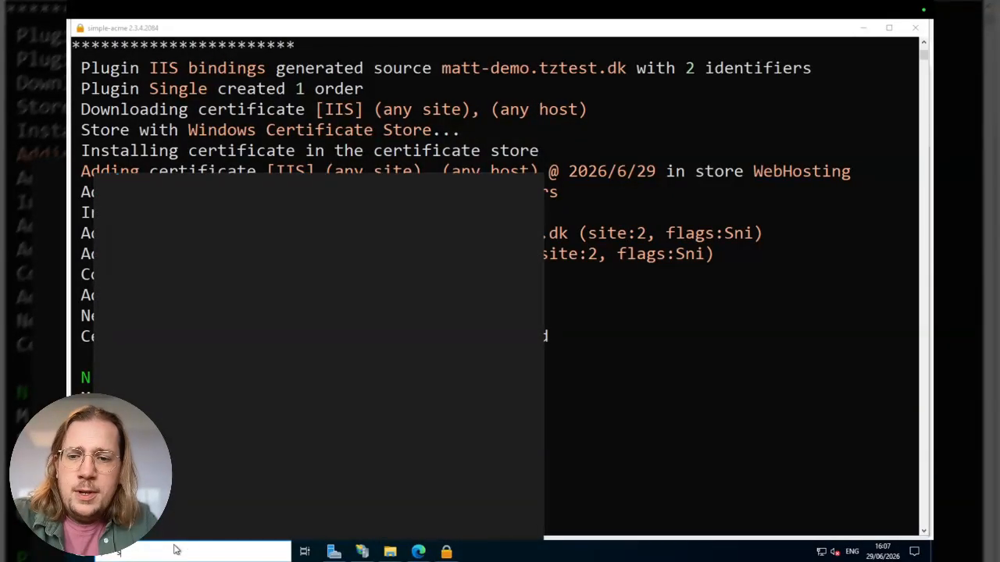
key(Return)
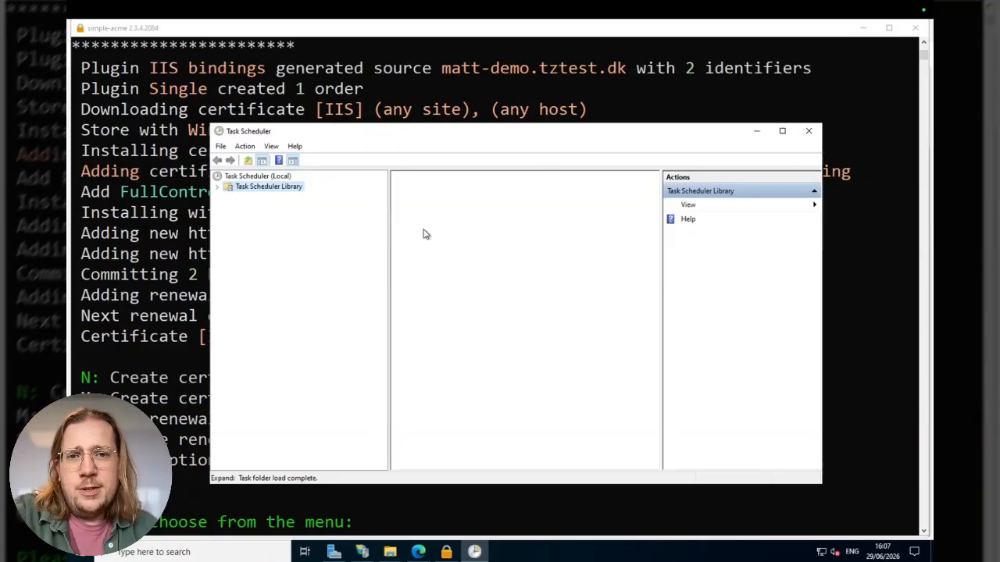
click(461, 215)
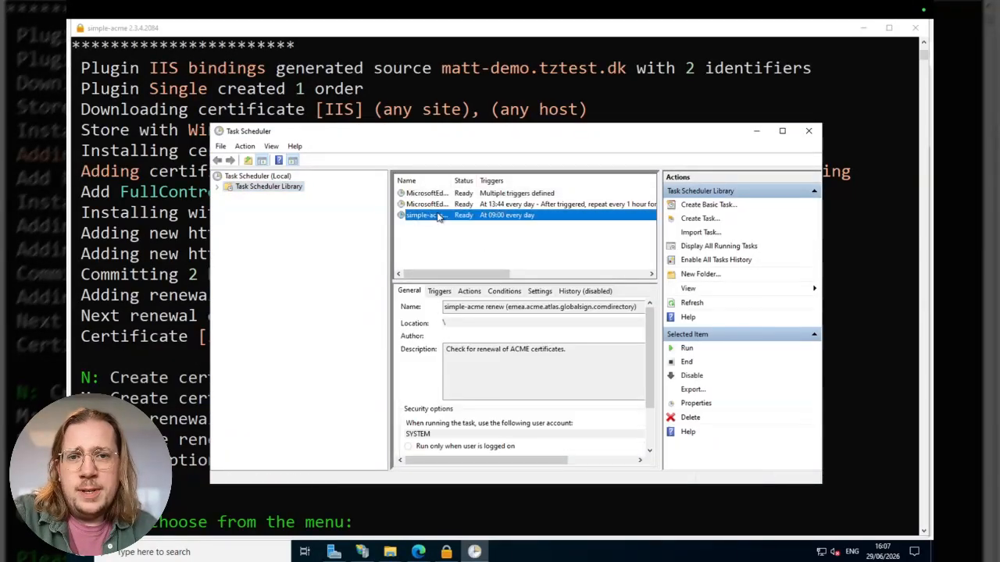
drag(453, 180, 506, 181)
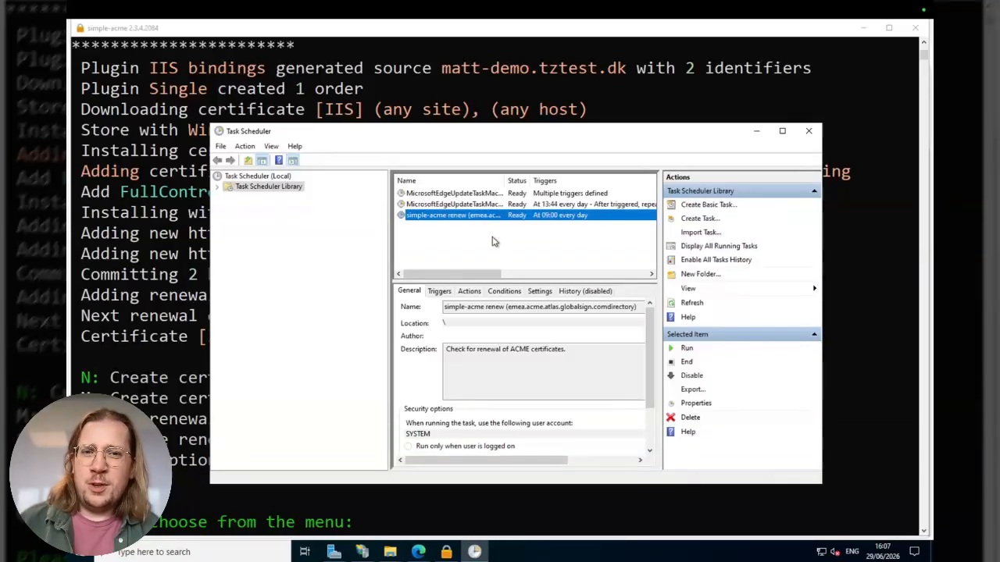
Minimise Task Scheduler and open the renewal manager in the simple-acme console
click(752, 129)
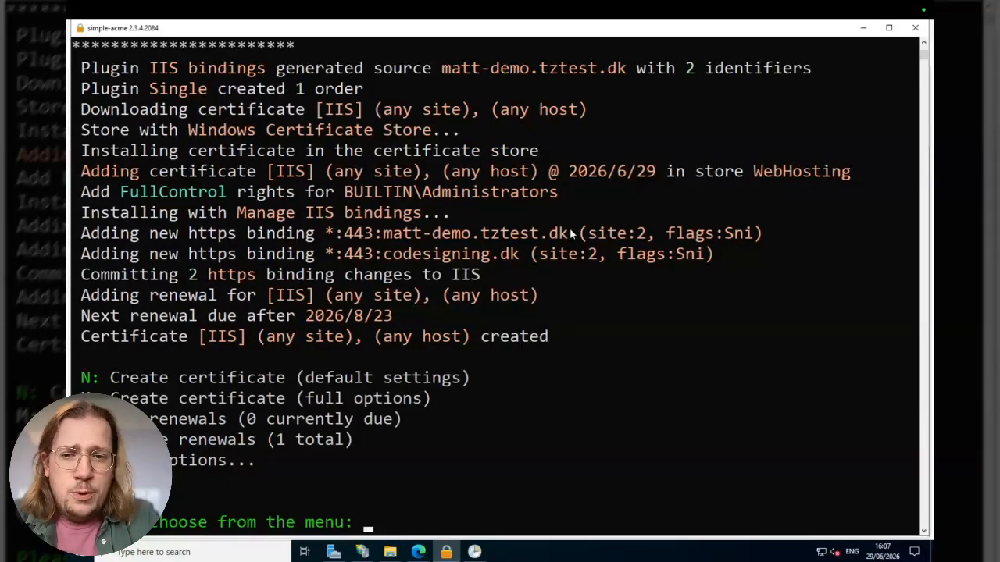
text(a)
key(Return)
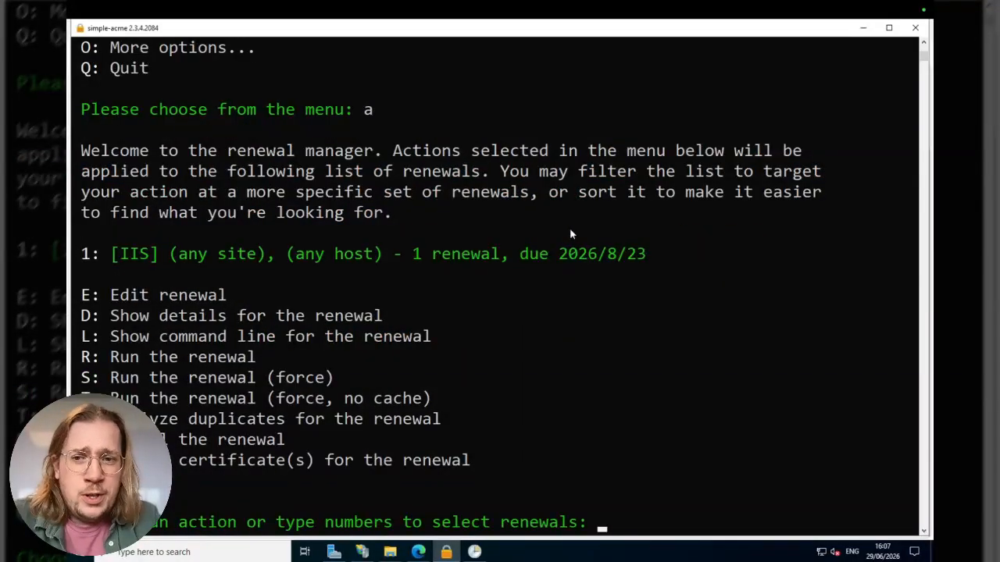